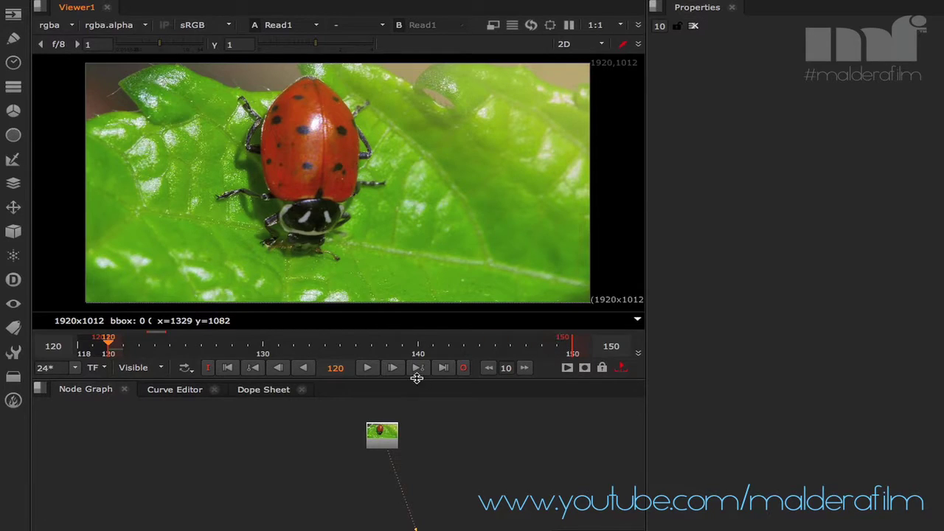
- Play back the ladybug clip briefly to review its motion
left_click(369, 369)
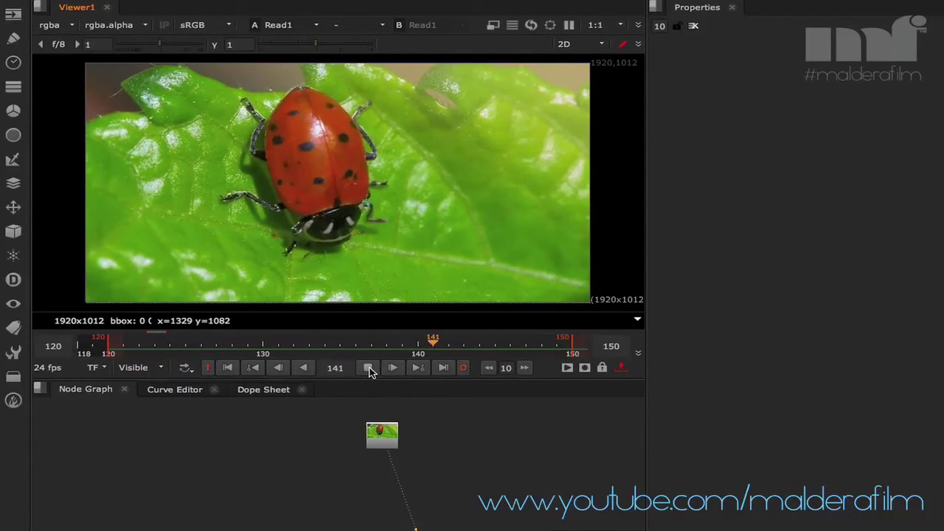
left_click(369, 368)
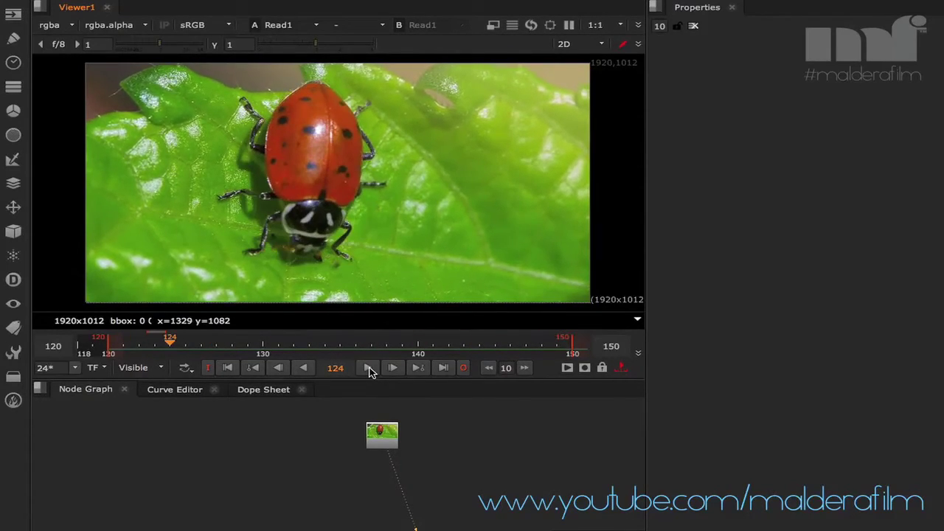
- Move the Read1 node aside and add an unconnected Tracker node next to it
left_click_drag(384, 439, 302, 442)
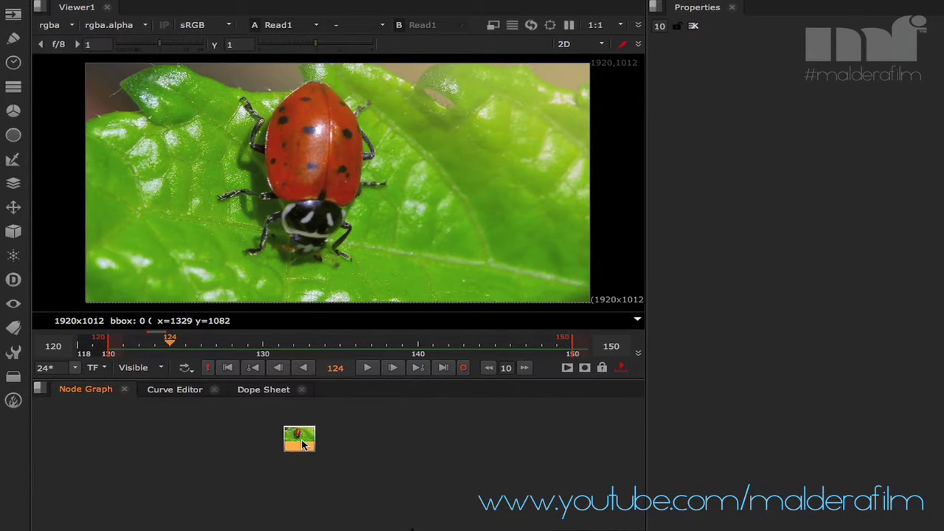
left_click(371, 445)
key("Tab")
type("tra")
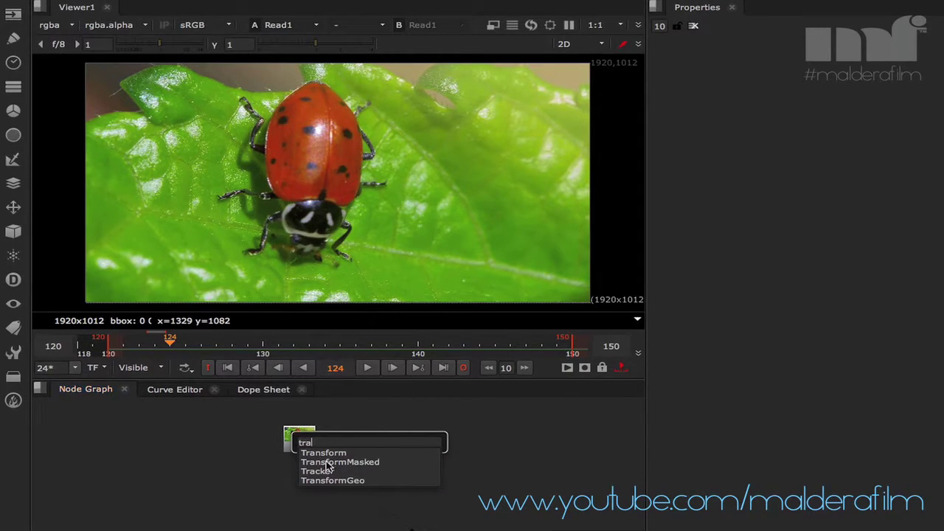
key("Escape")
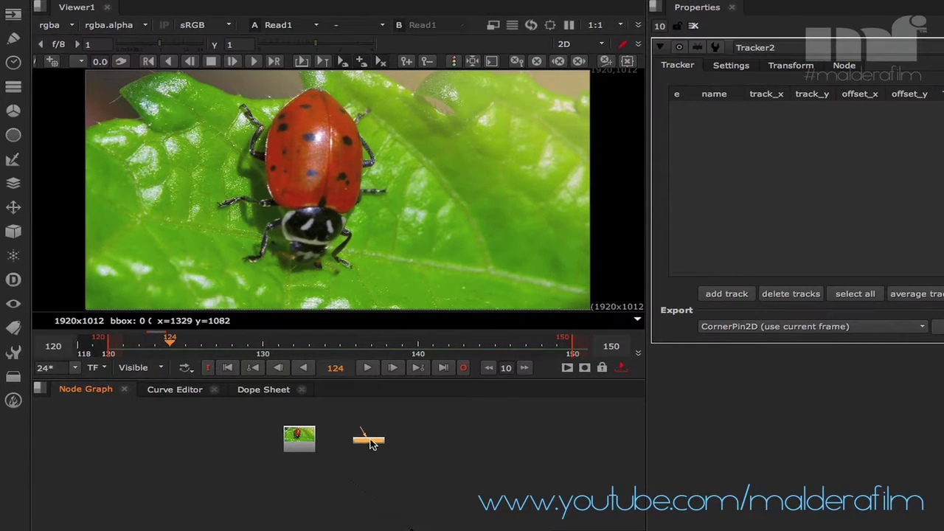
- Add a Roto node and place it and the Tracker node apart from each other, unconnected
scroll(407, 448, "up", 3)
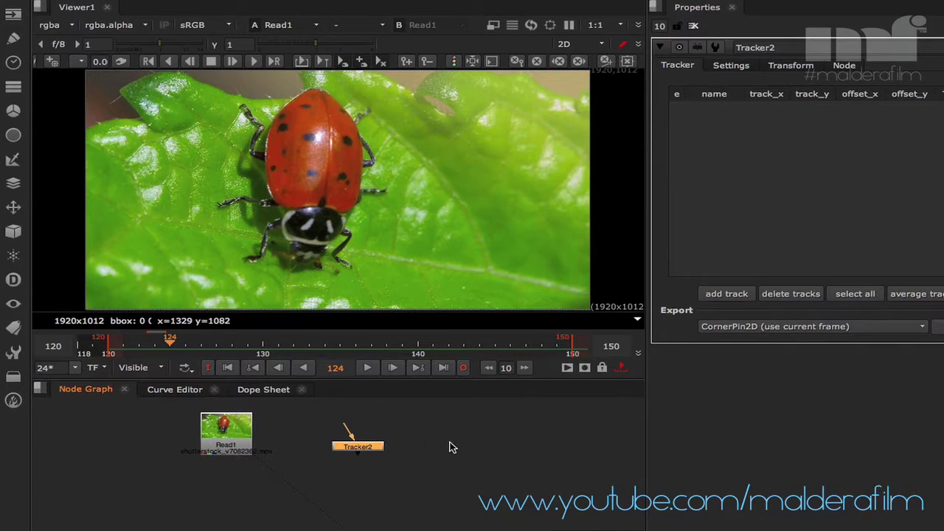
middle_click_drag(452, 447, 389, 472)
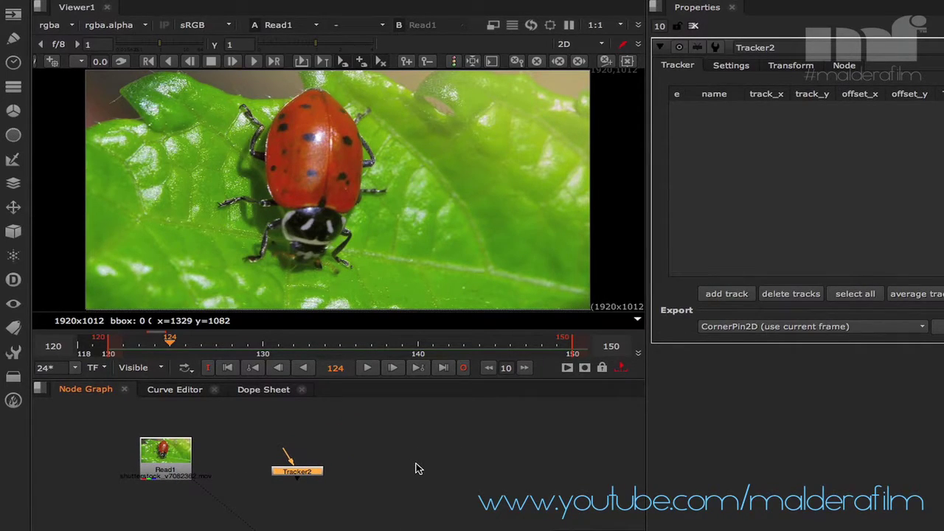
key("o")
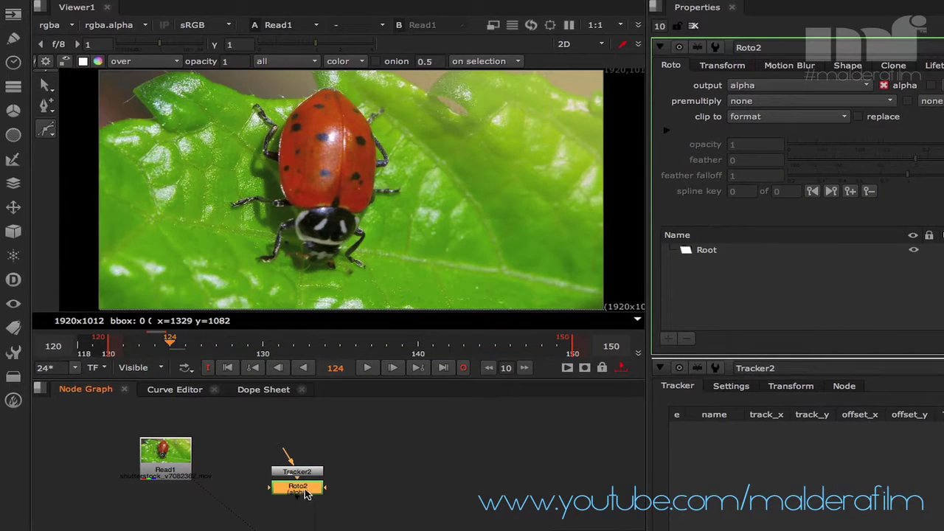
left_click_drag(306, 491, 364, 501)
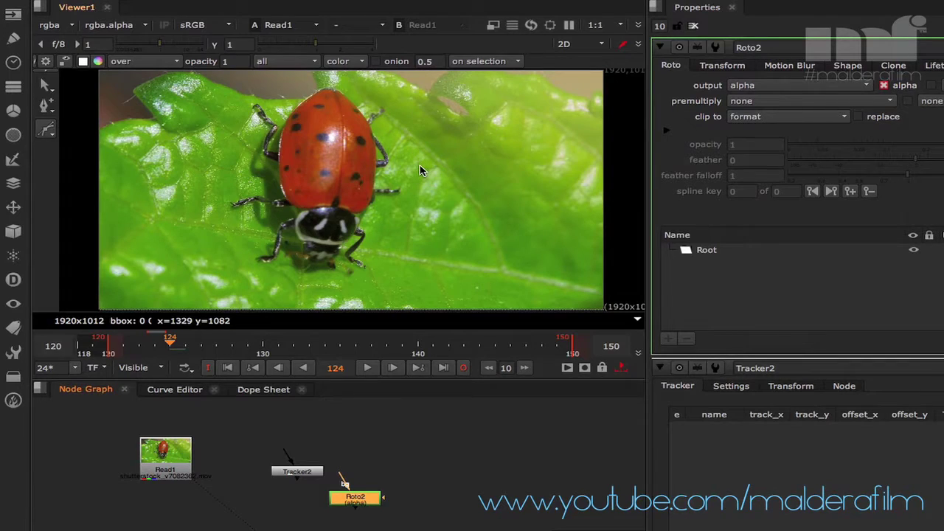
left_click_drag(310, 473, 452, 464)
- Enlarge the viewer area and connect the Roto node's bg input to Read1
scroll(302, 193, "up", 4)
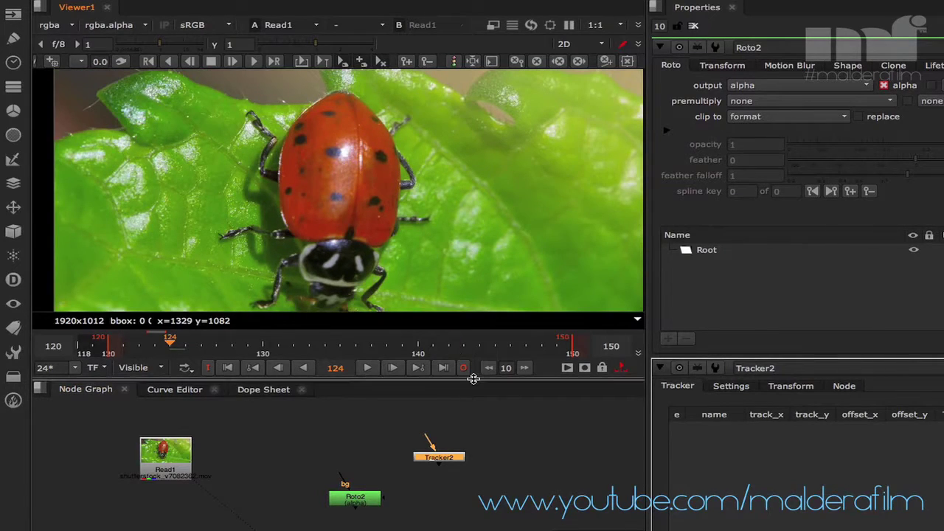
left_click_drag(476, 379, 476, 410)
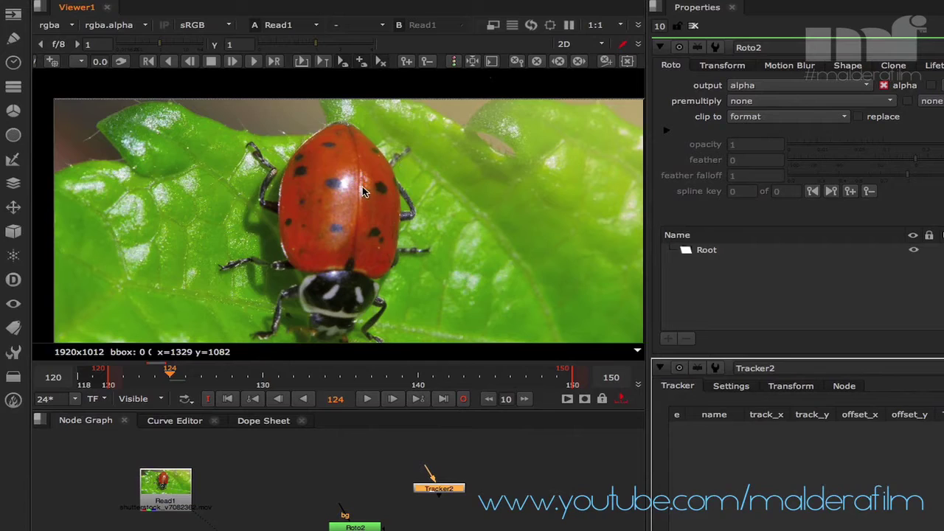
left_click_drag(341, 517, 181, 502)
left_click_drag(355, 526, 334, 503)
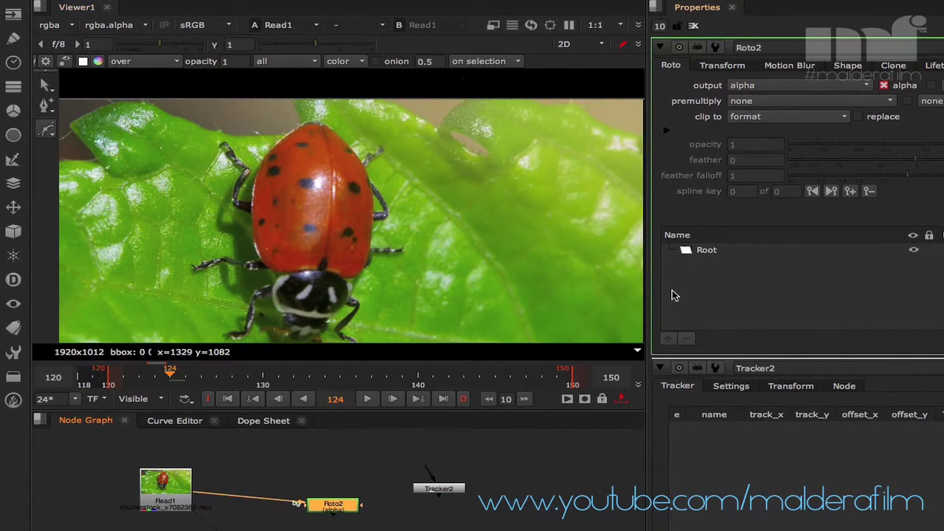
- Draw a Bezier roto shape around the ladybug's red shell at frame 120
left_click(114, 380)
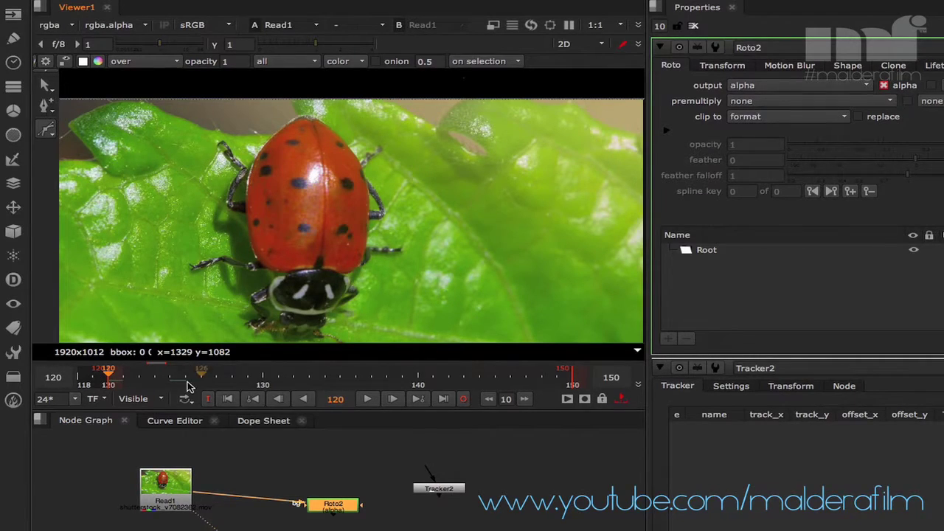
left_click_drag(131, 380, 107, 382)
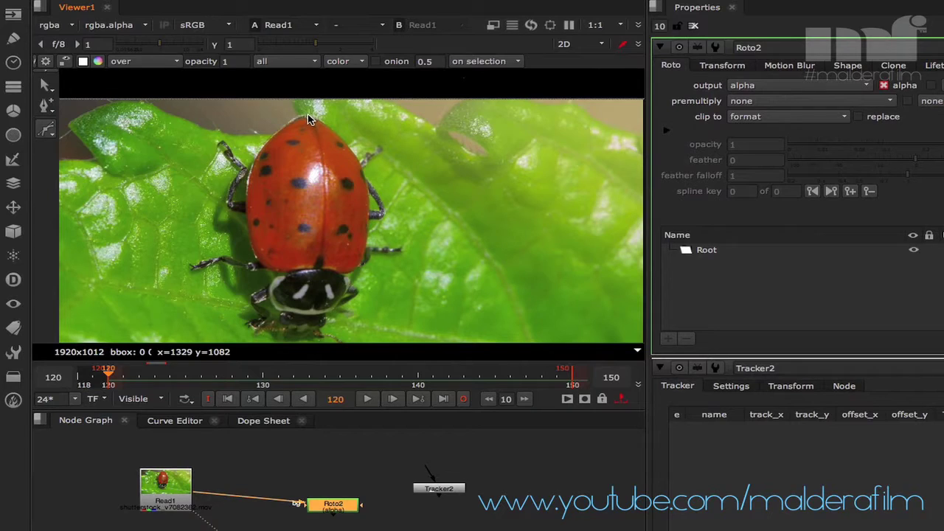
left_click_drag(304, 115, 284, 120)
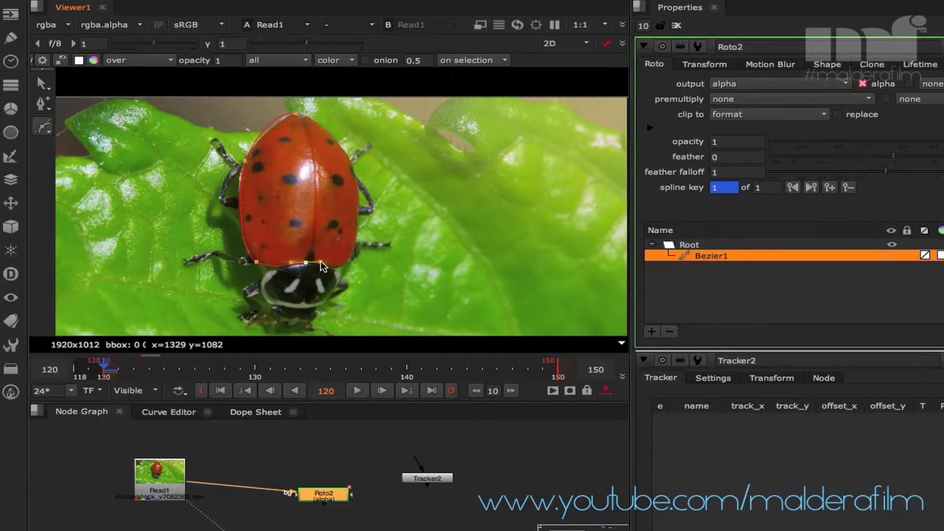
left_click_drag(315, 269, 345, 280)
left_click_drag(352, 256, 360, 237)
left_click_drag(344, 157, 343, 151)
key("q")
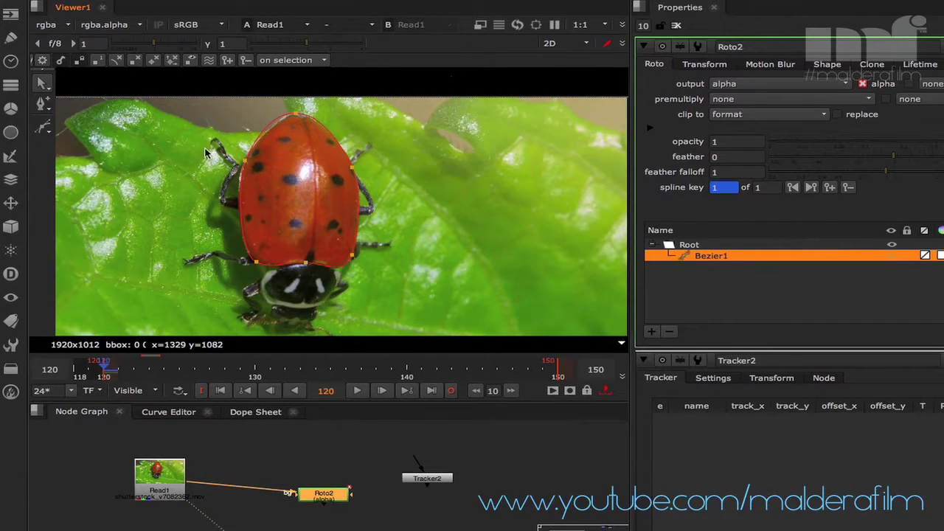
- Refine the Bezier's tip and upper side points so the curve follows the upper edge of the shell
scroll(286, 216, "up", 5)
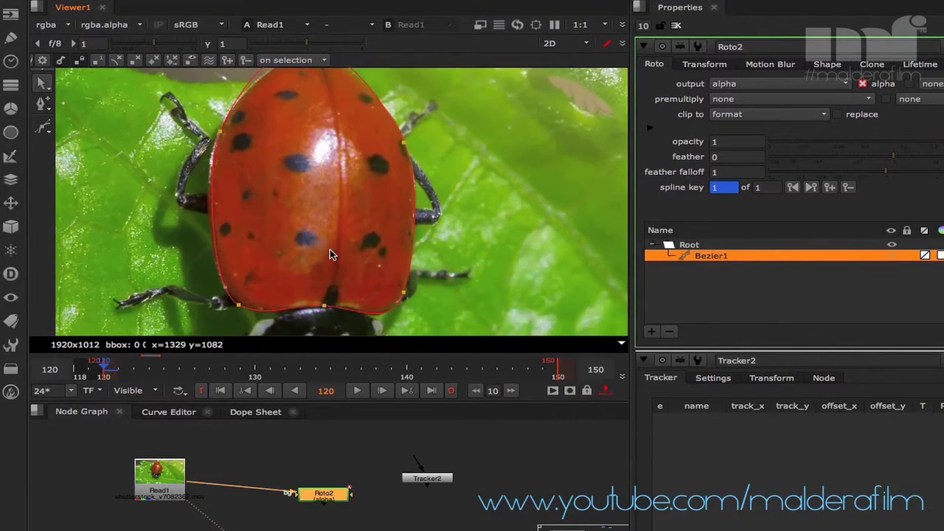
scroll(330, 248, "up", 2)
left_click(331, 148)
left_click_drag(276, 148, 294, 147)
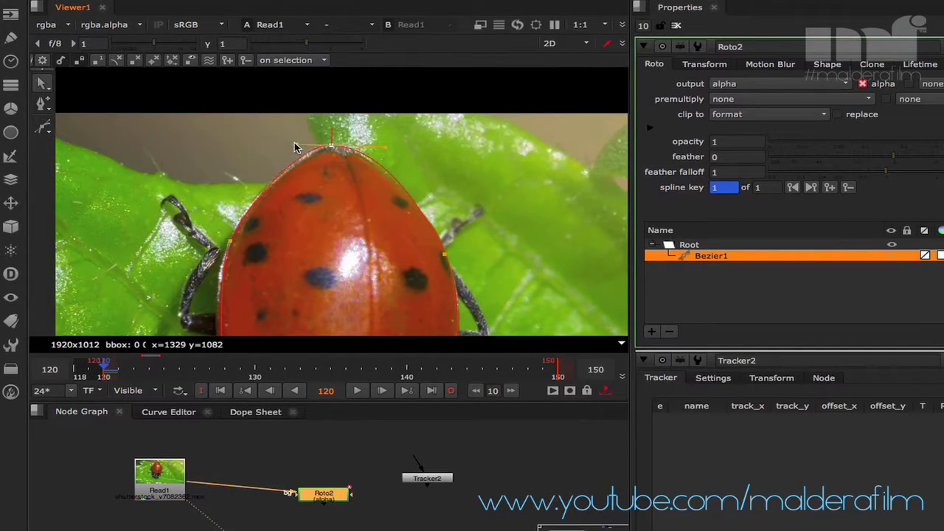
left_click_drag(387, 148, 377, 148)
middle_click_drag(478, 246, 474, 205)
left_click(442, 215)
left_click_drag(442, 216, 444, 213)
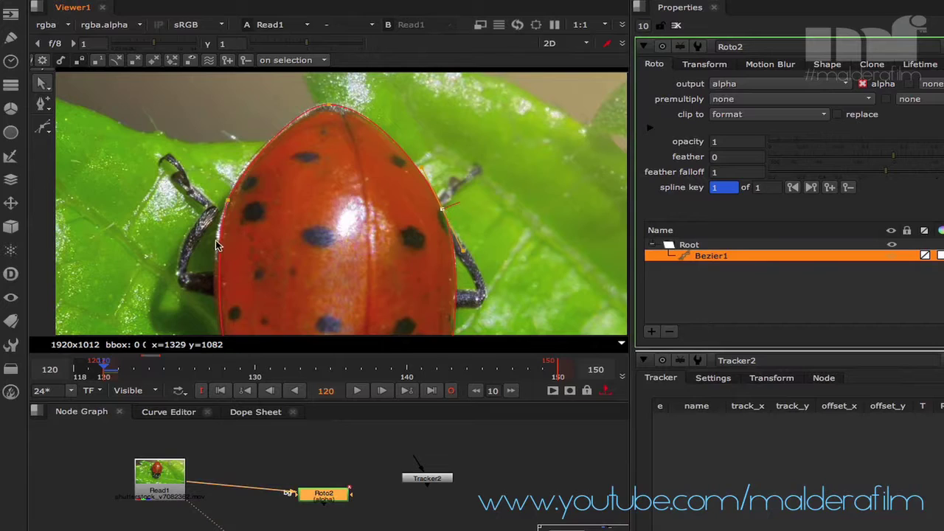
left_click(228, 203)
left_click_drag(228, 206, 227, 205)
left_click(338, 228)
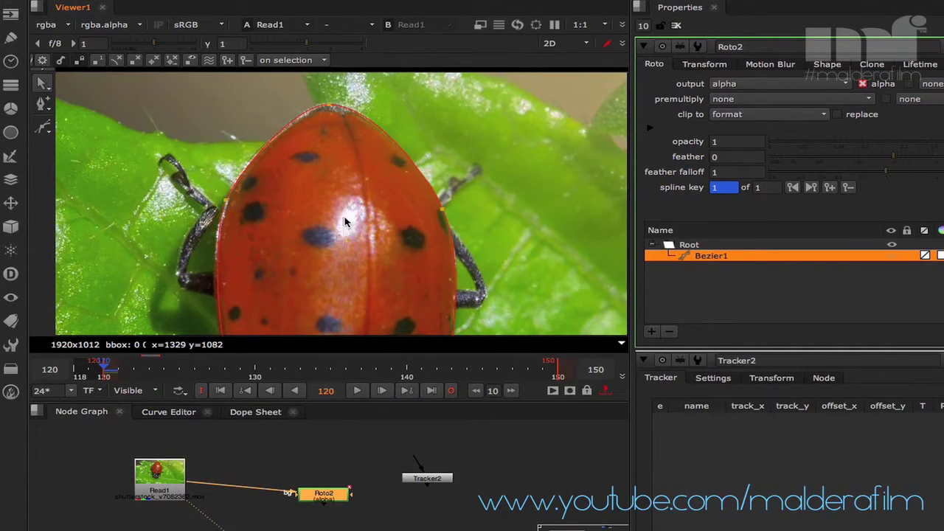
- Adjust the Bezier's lower-left corner point and left-side tangent to fit the shell's left edge
middle_click_drag(320, 241, 339, 138)
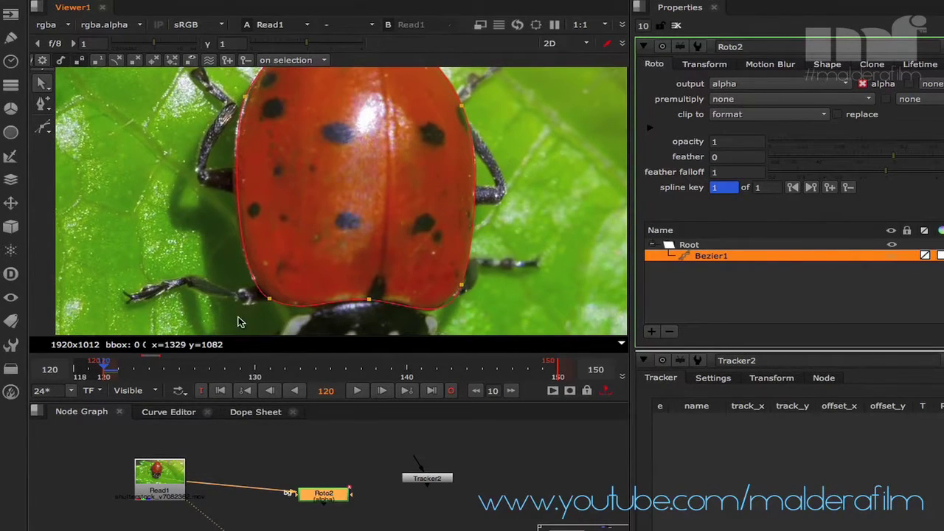
left_click(265, 297)
left_click_drag(266, 298, 233, 290)
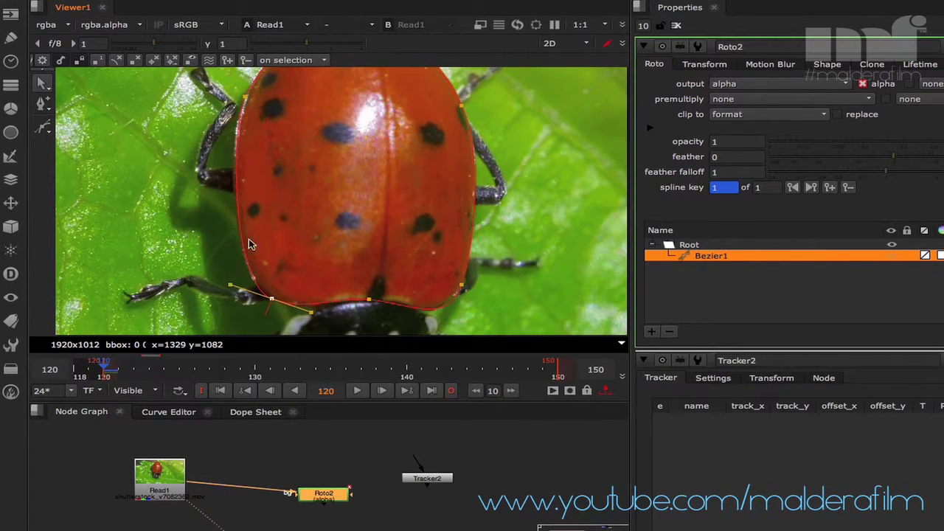
left_click(243, 102)
left_click_drag(244, 102, 228, 136)
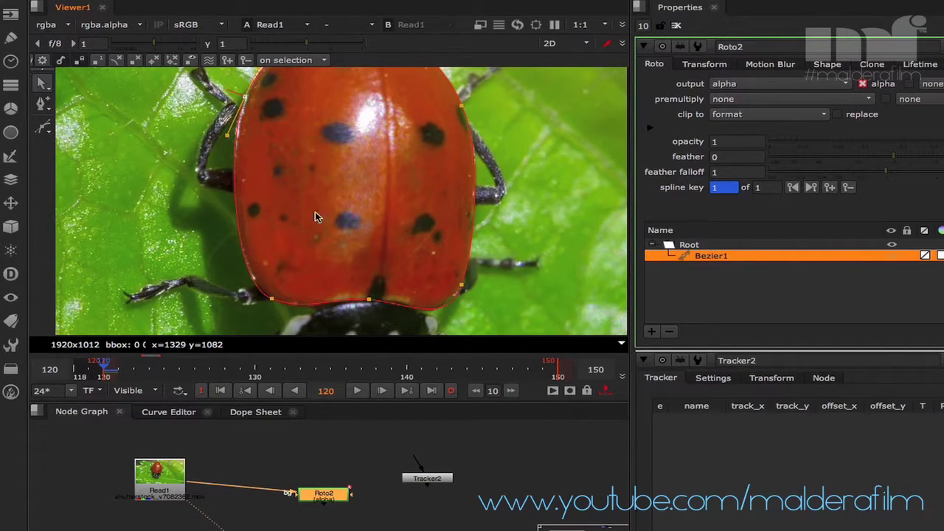
- Adjust the Bezier's bottom-centre and lower-right points to follow the shell's edge above the head
left_click(368, 301)
left_click_drag(369, 303, 373, 303)
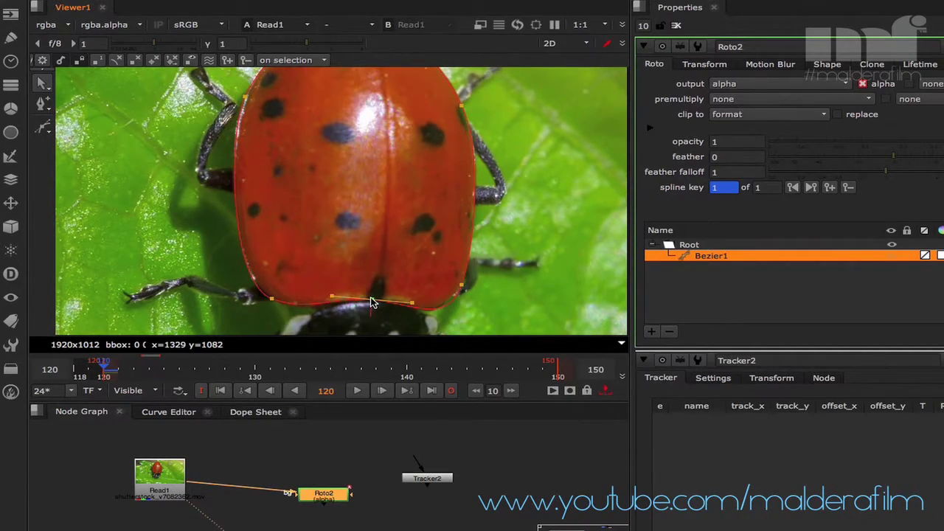
left_click(463, 287)
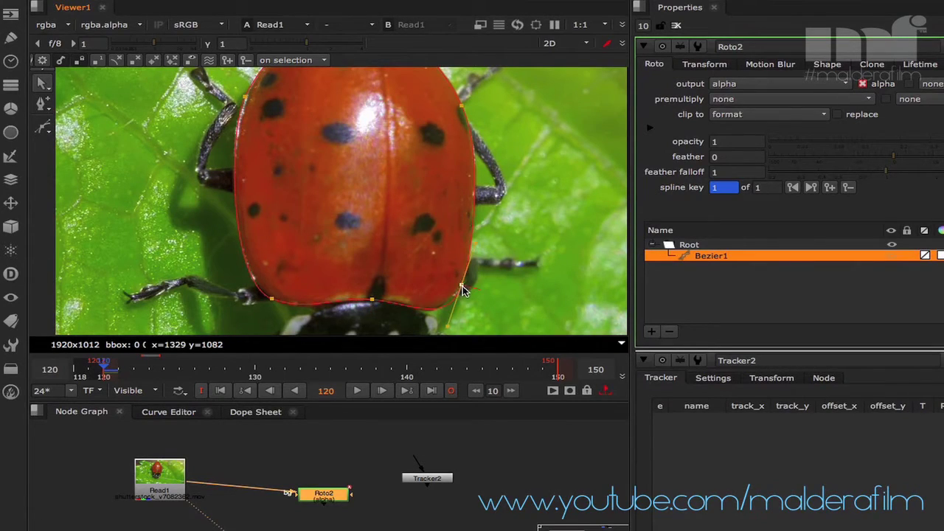
left_click_drag(445, 326, 442, 326)
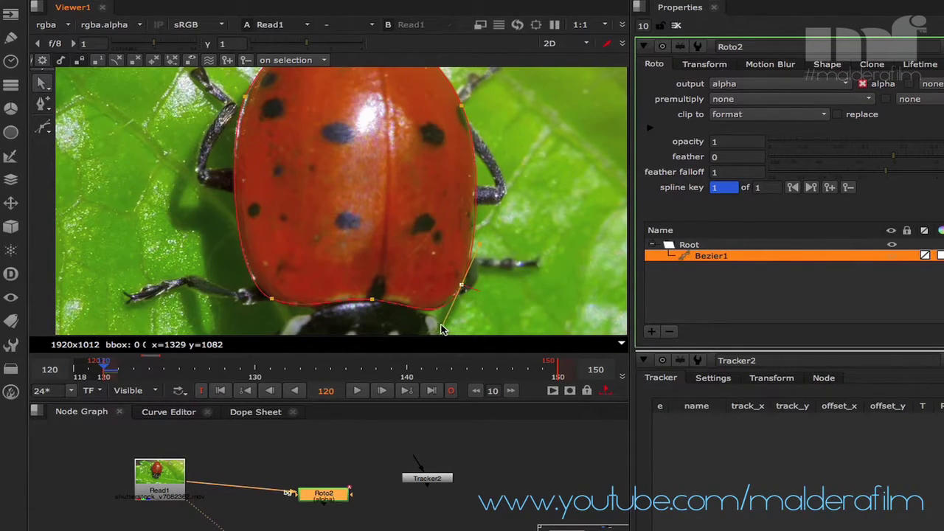
left_click_drag(461, 287, 457, 286)
middle_click_drag(534, 214, 451, 231)
scroll(536, 255, "down", 5)
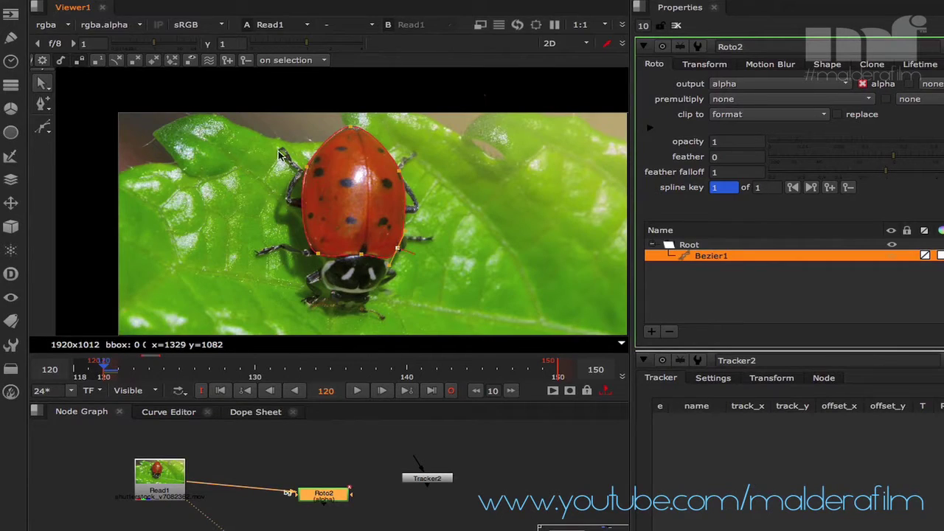
middle_click_drag(433, 245, 377, 235)
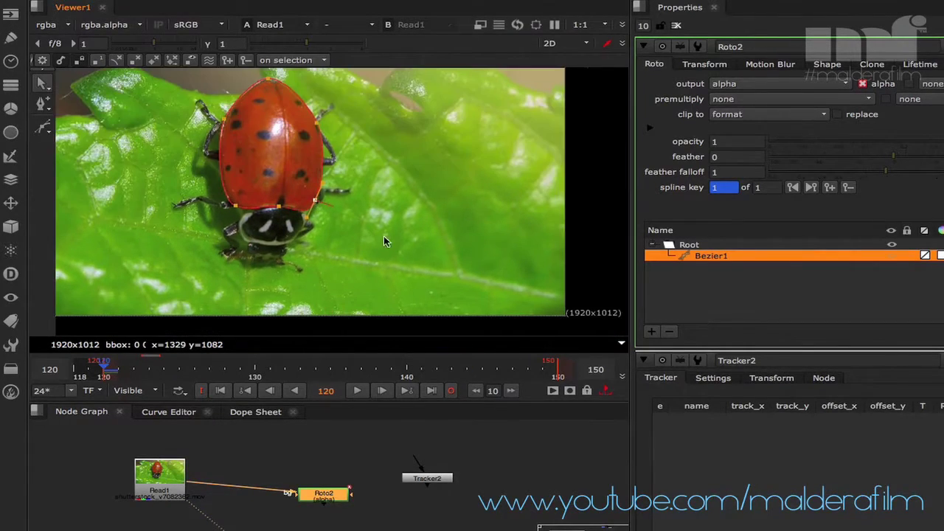
- Connect the Tracker node's input to Read1 and detach the Roto node's bg input from it
left_click_drag(346, 498, 453, 524)
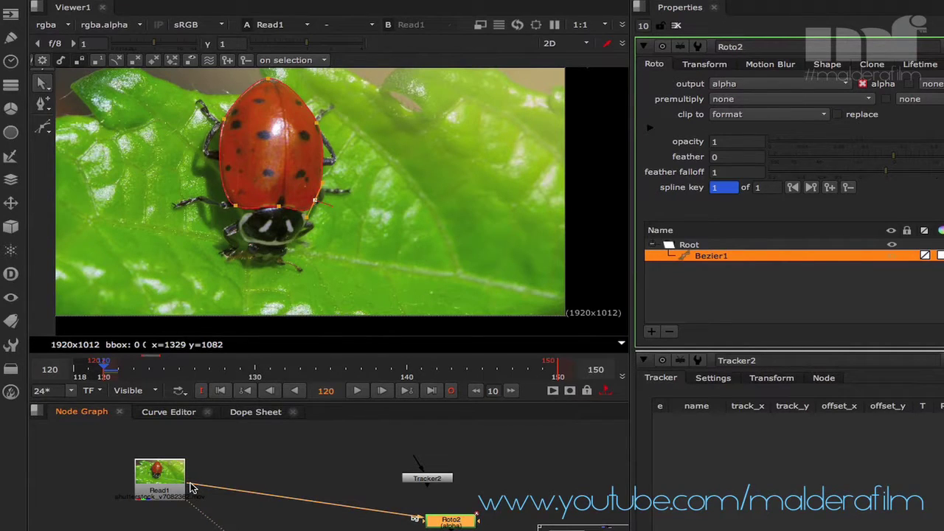
left_click(705, 68)
left_click(655, 66)
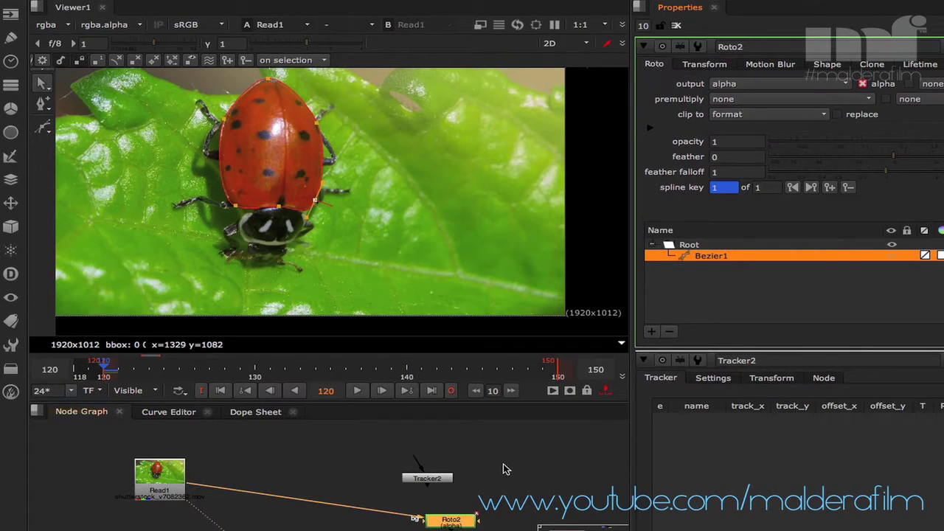
left_click_drag(417, 463, 196, 470)
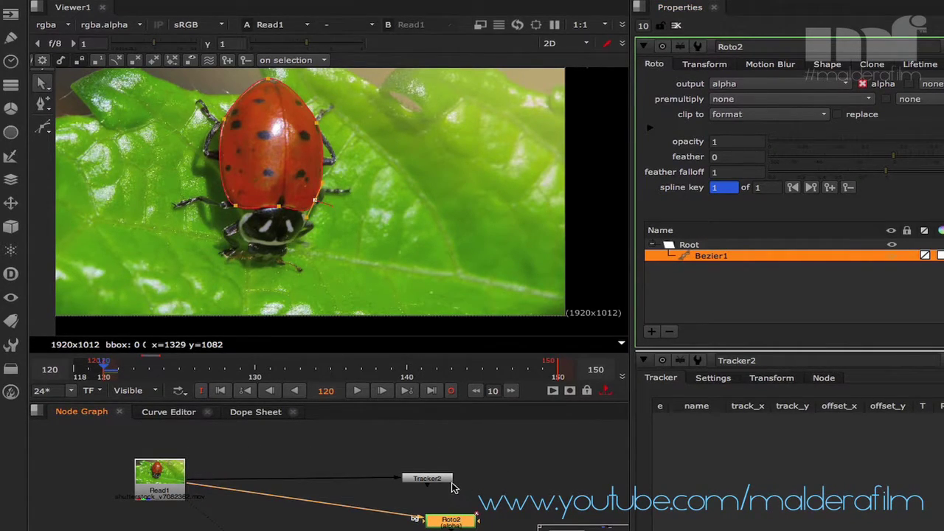
left_click(446, 479)
left_click_drag(432, 481, 397, 465)
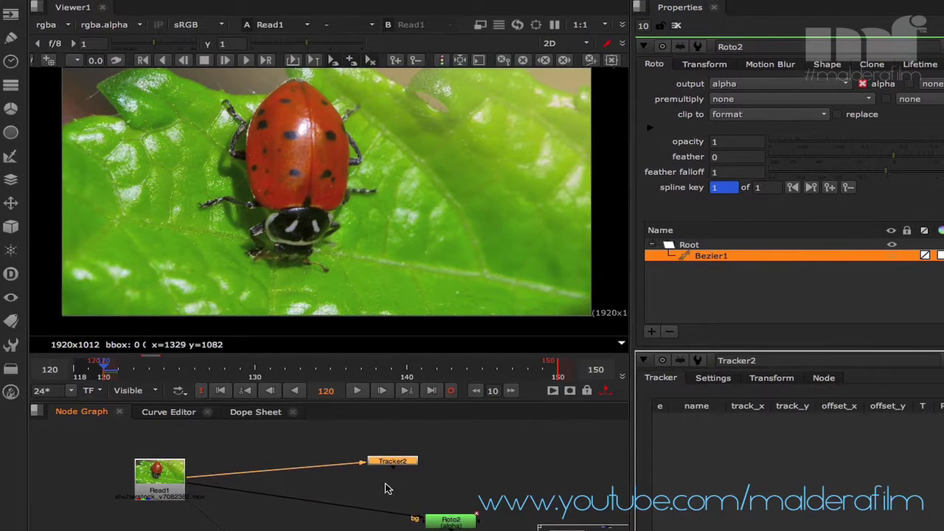
left_click_drag(194, 484, 573, 484)
- Play the clip with the ladybug enlarged to examine its movement for trackable features
middle_click_drag(303, 178, 360, 234)
scroll(361, 236, "up", 2)
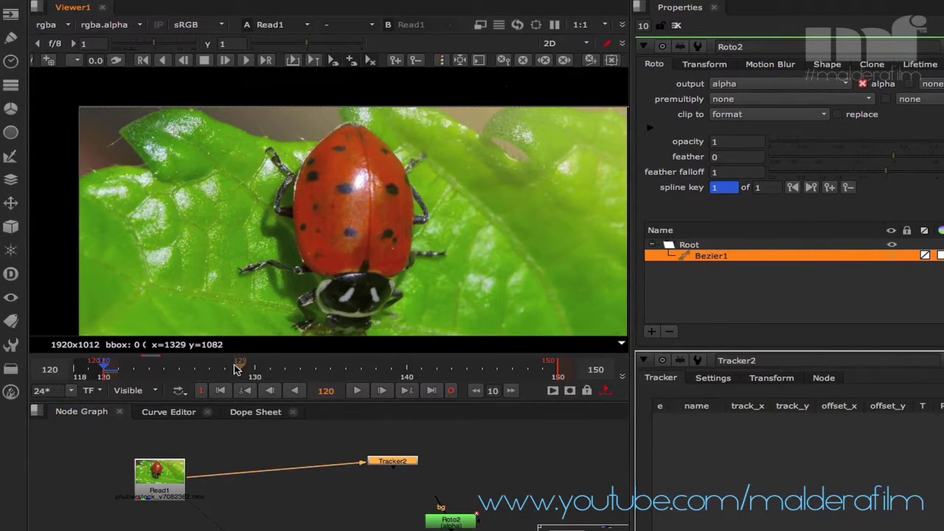
left_click(357, 391)
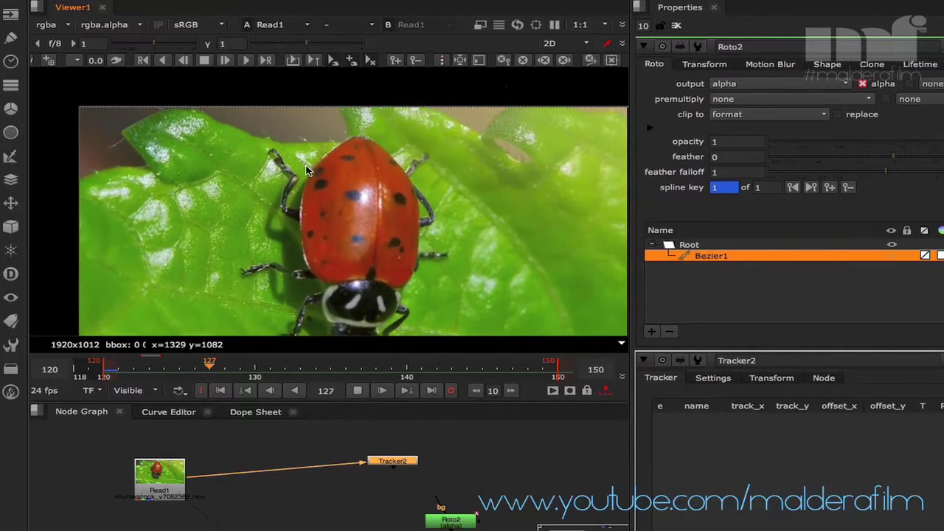
left_click(358, 392)
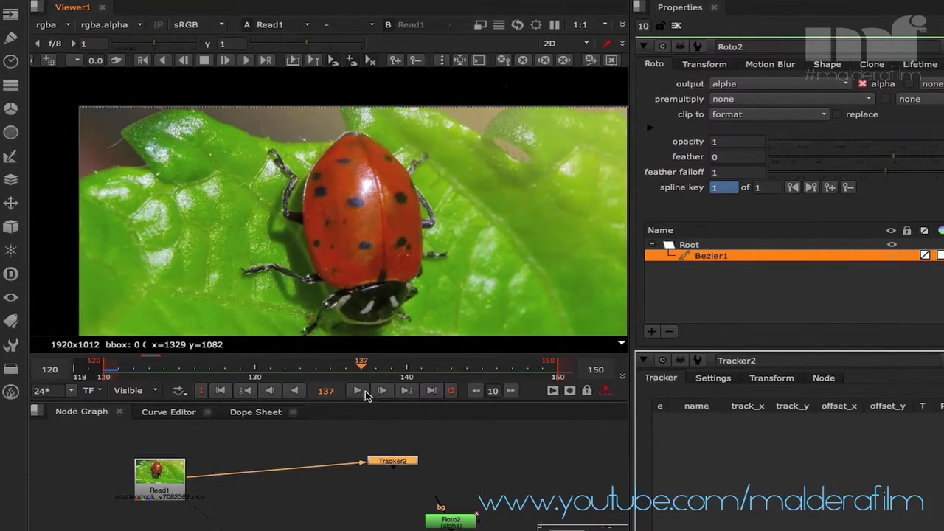
- Return to frame 120, add a track to Tracker2, and place it on the dark spot near the shell's upper tip
left_click_drag(361, 364, 104, 369)
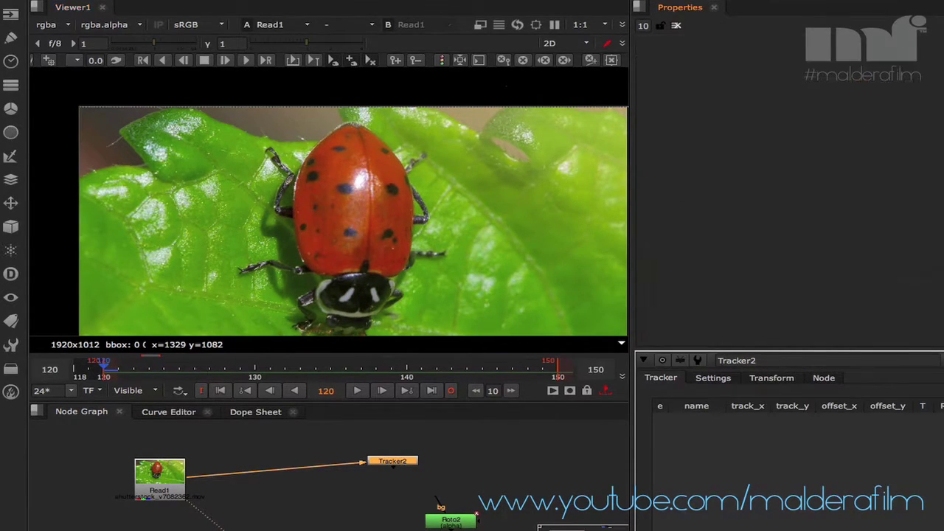
left_click(695, 288)
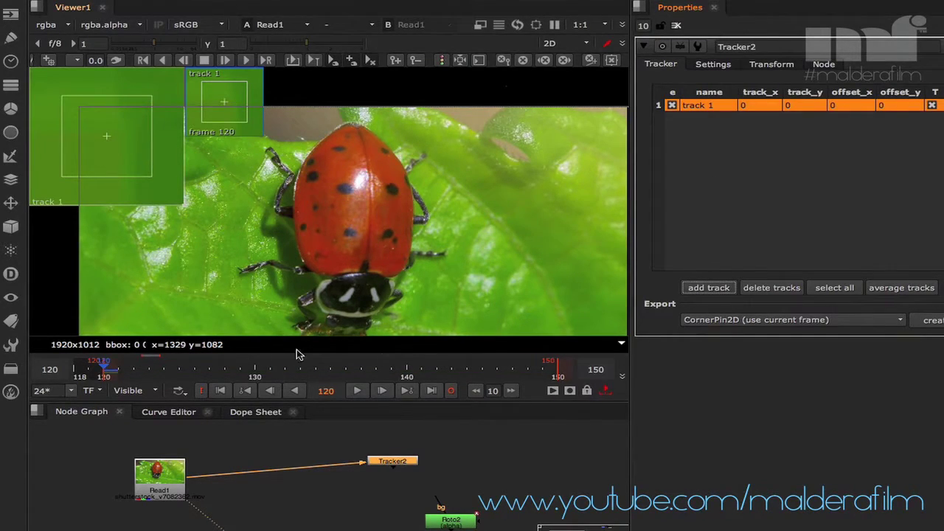
scroll(262, 292, "down", 5)
middle_click_drag(333, 312, 247, 247)
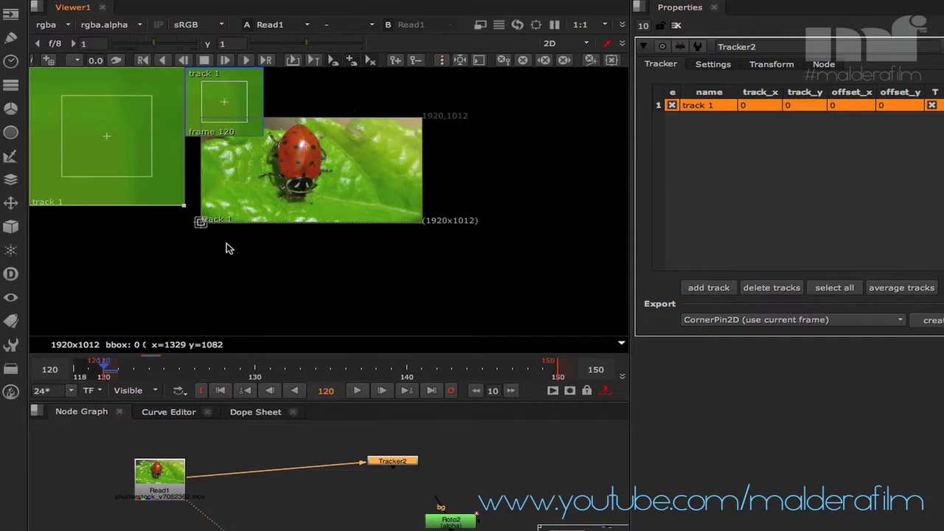
scroll(188, 209, "up", 5)
middle_click_drag(270, 204, 308, 338)
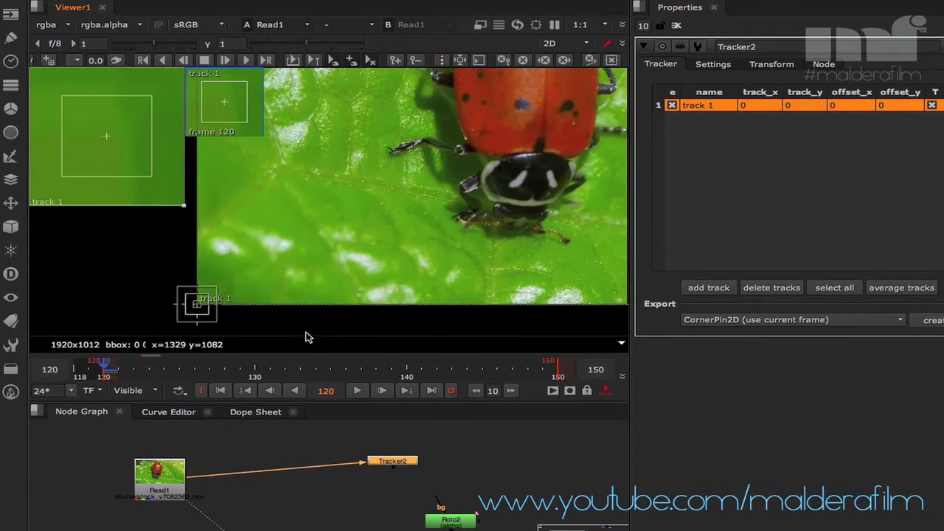
left_click_drag(201, 307, 444, 145)
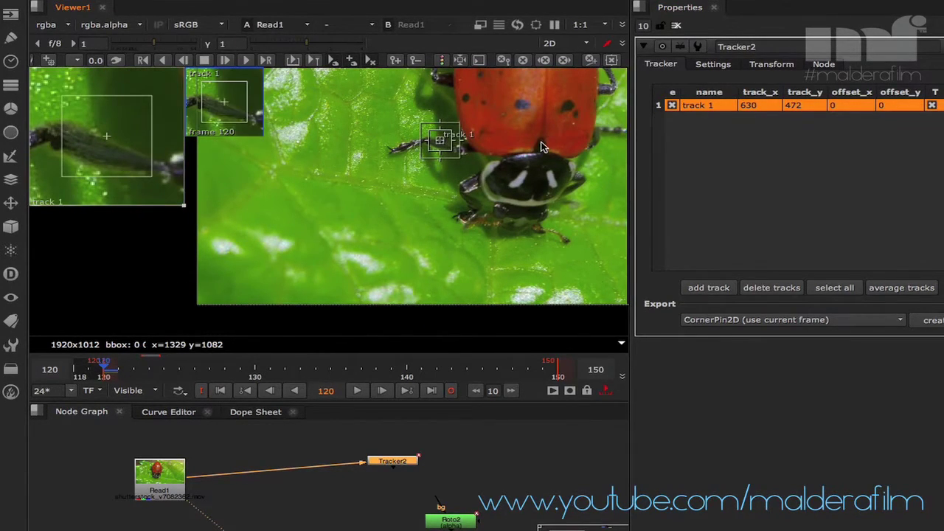
scroll(330, 313, "down", 3)
left_click_drag(325, 310, 391, 173)
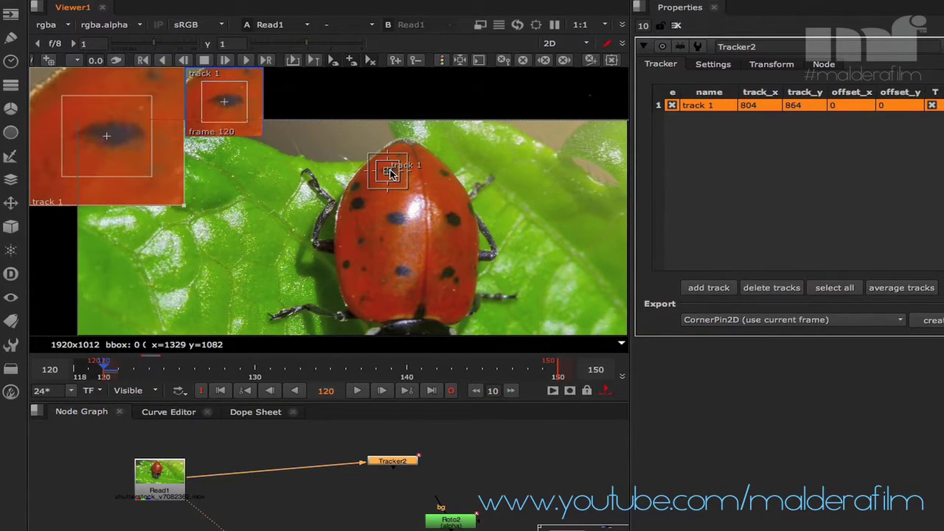
- Centre track 1 on the spot at about x 811.5, y 864, and adjust its boxes to widen the search area
scroll(426, 198, "up", 5)
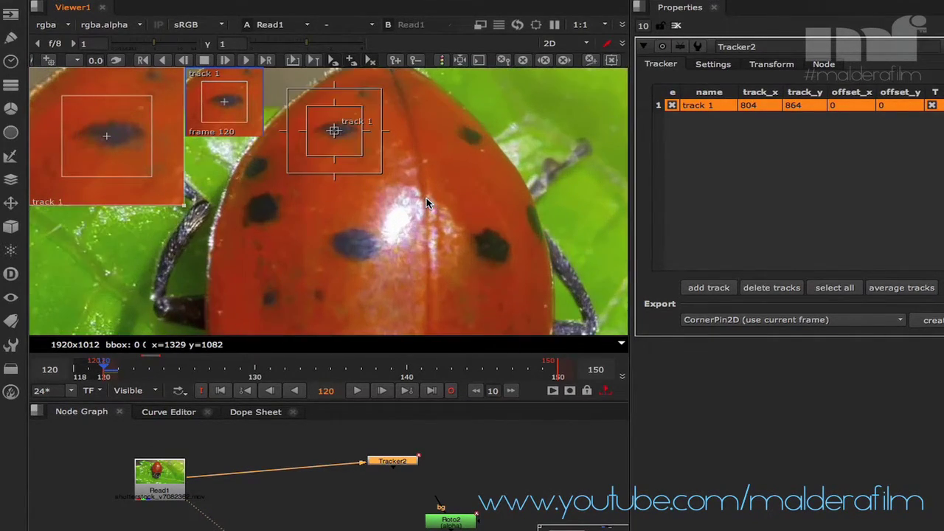
left_click_drag(350, 146, 321, 150)
left_click_drag(309, 113, 290, 108)
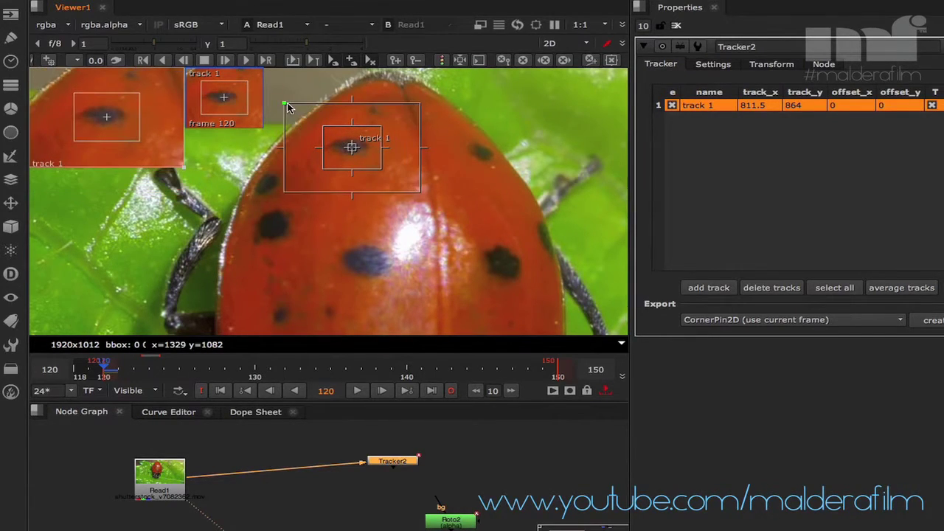
left_click_drag(420, 195, 424, 203)
scroll(448, 215, "down", 5)
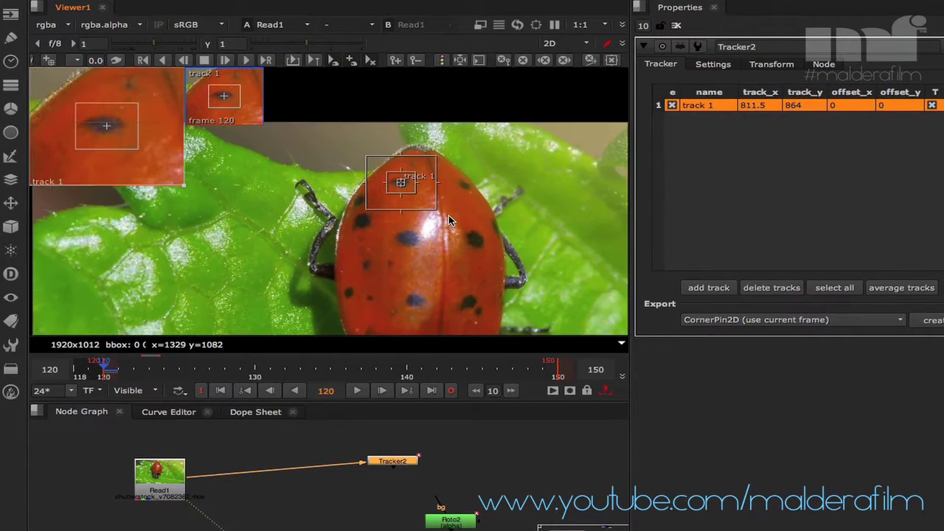
middle_click_drag(429, 224, 384, 210)
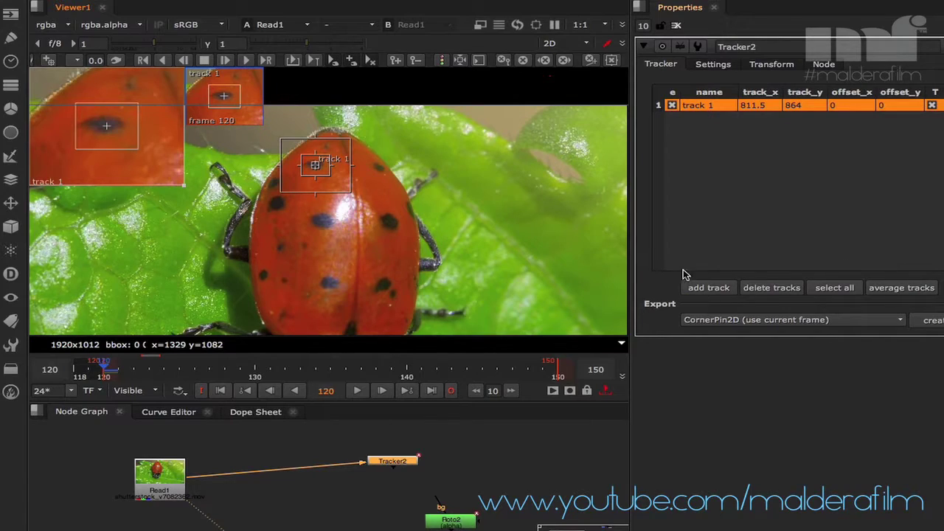
- Set Tracker2's reference frame to 120 and its transform to match-move, and connect Roto2's bg input to Tracker2
left_click(715, 65)
left_click(775, 68)
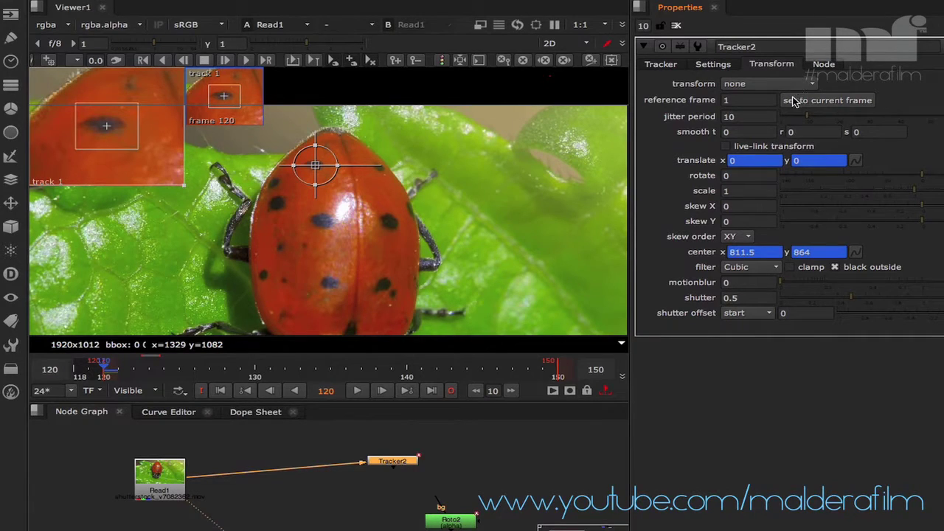
left_click(791, 99)
left_click_drag(412, 466, 471, 466)
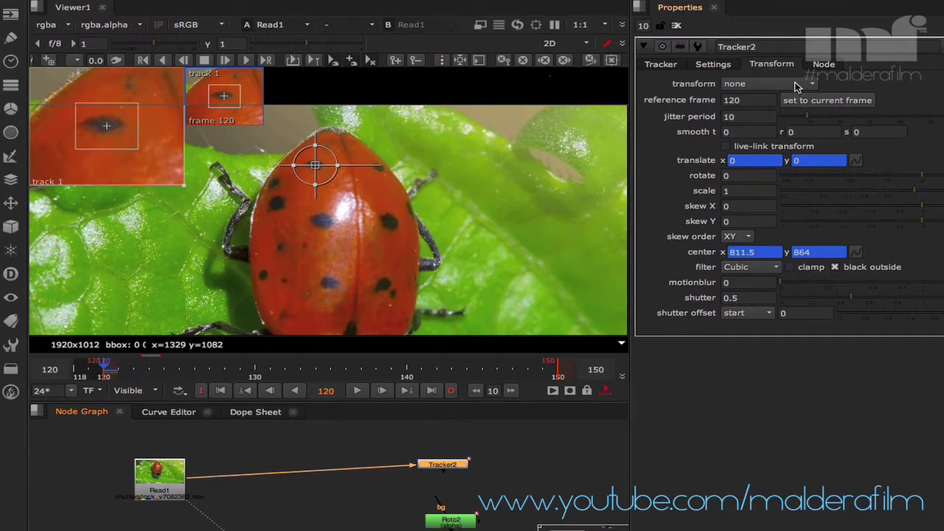
left_click(795, 86)
left_click(791, 124)
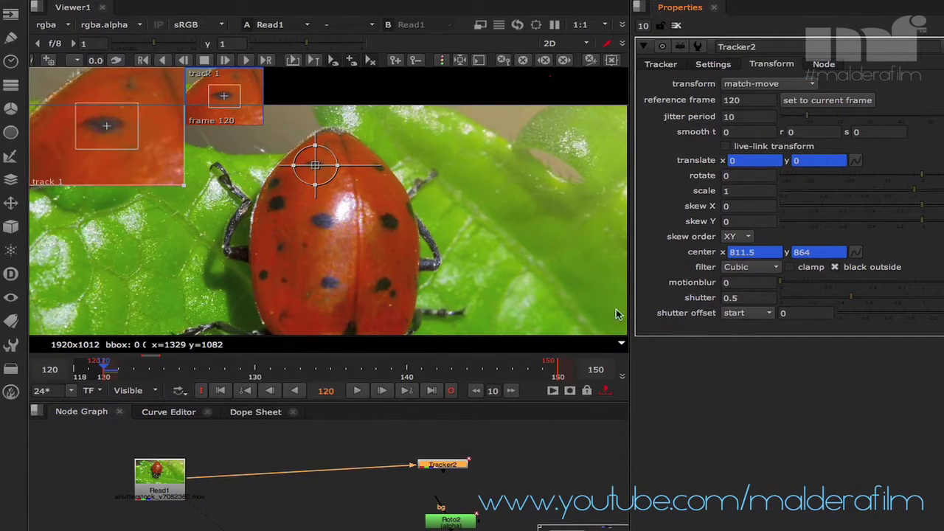
left_click_drag(440, 508, 442, 466)
mouse_move(454, 525)
left_mouse_down()
mouse_move(443, 518)
mouse_move(450, 512)
left_mouse_up()
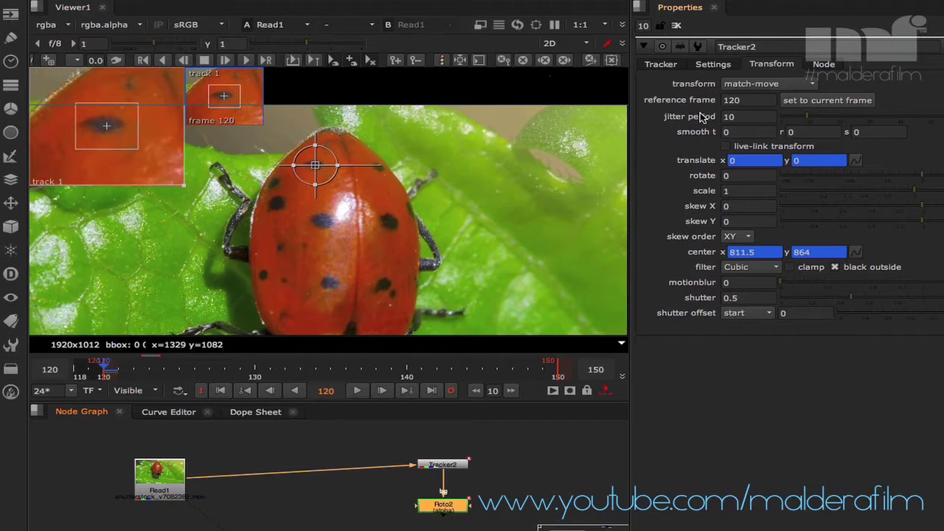
- Track track 1 forward from frame 120 and stop the tracking once it has passed frame 150
left_click(667, 65)
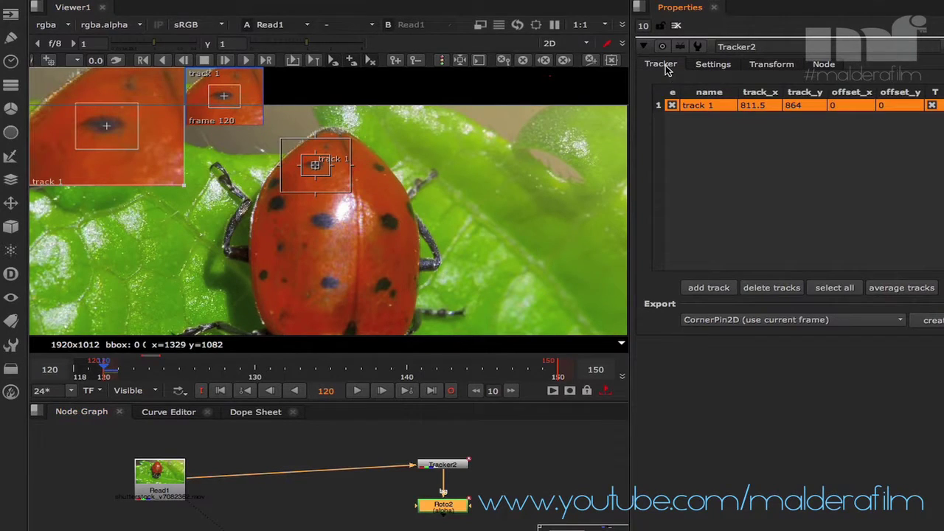
left_click(247, 62)
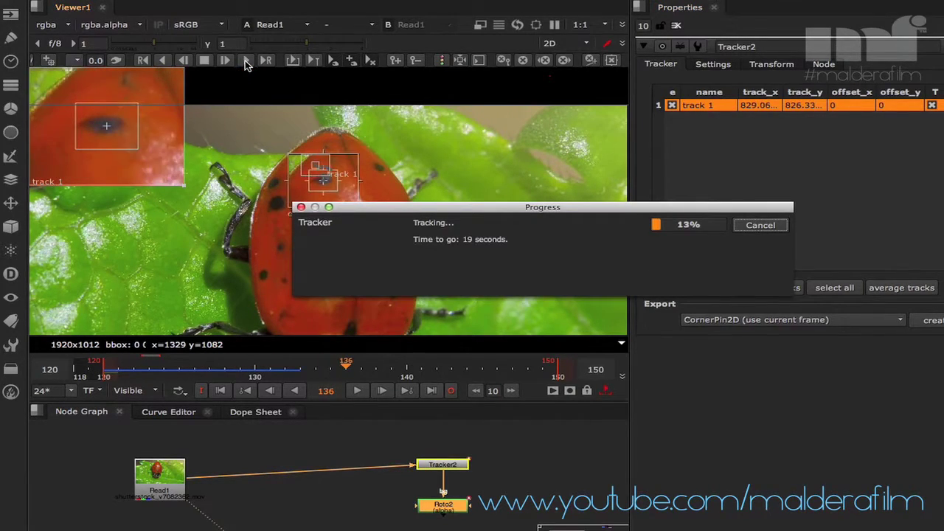
left_click(749, 227)
- Examine track 1 closely between frames 120 and 150 to check that it follows the spot on the moving shell
left_click_drag(492, 369, 194, 365)
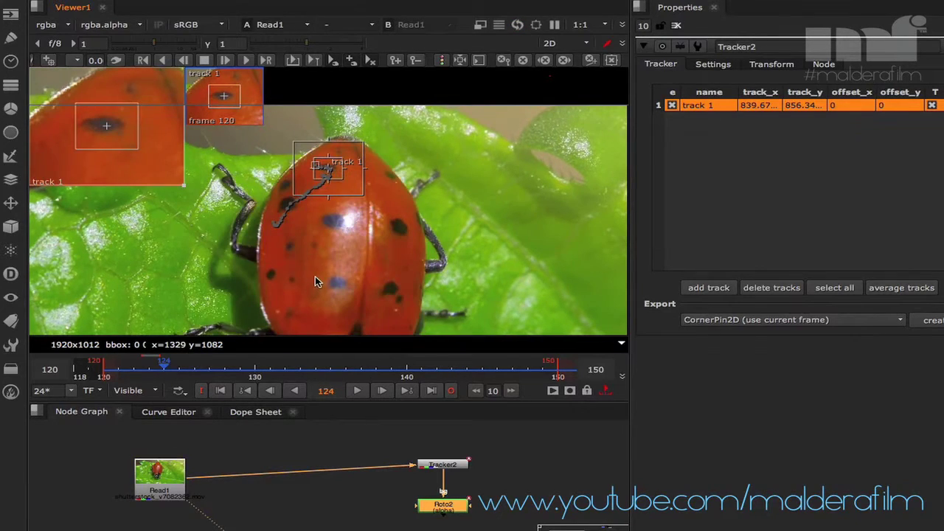
scroll(315, 276, "up", 5)
key("Left")
key("Left")
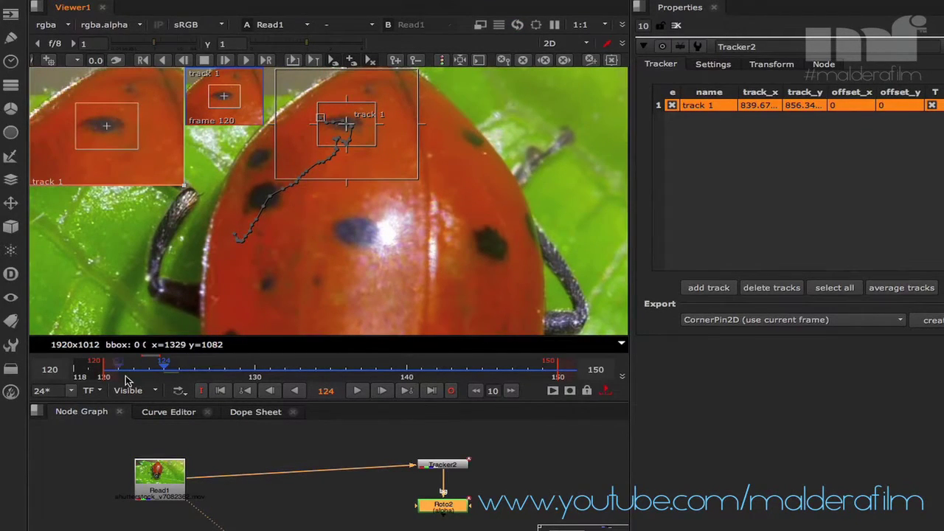
left_click(109, 375)
left_click_drag(111, 375, 336, 416)
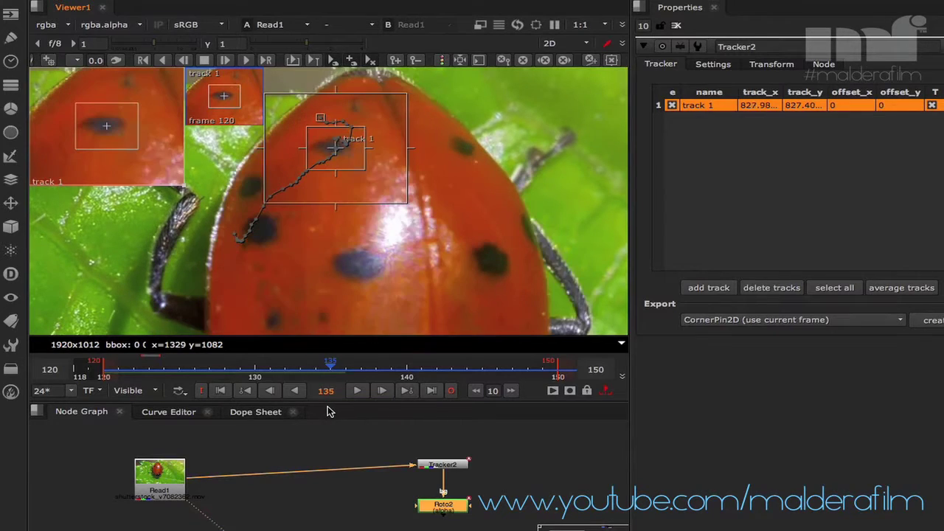
left_click_drag(329, 412, 538, 413)
key("Right")
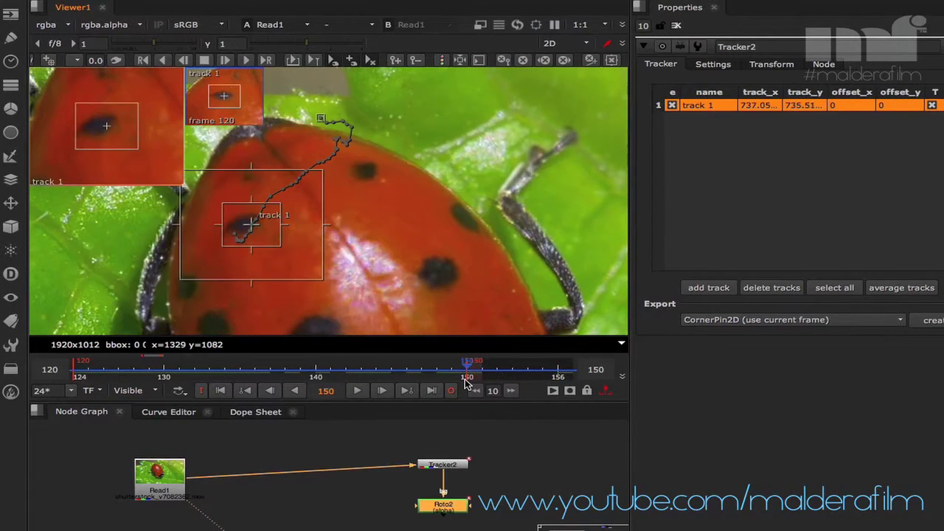
scroll(431, 302, "down", 4)
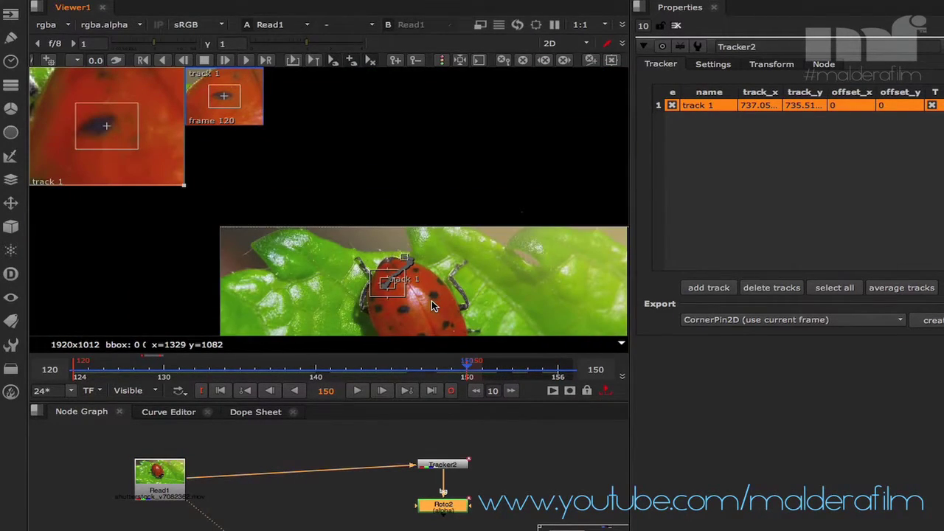
scroll(432, 300, "up", 5)
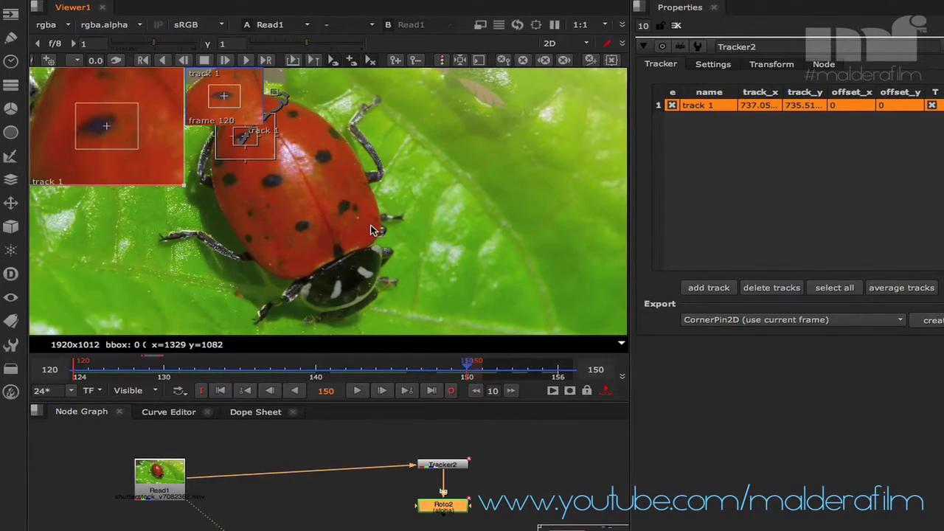
middle_click_drag(372, 230, 429, 247)
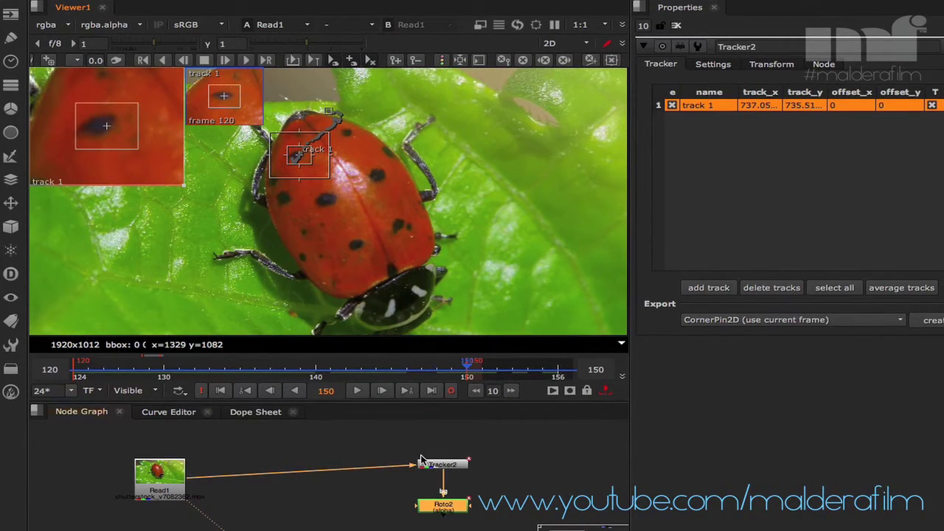
- Add a ColorCorrect node below Read1, detached from Tracker2, and connect its mask input to Roto2
left_click_drag(169, 496, 232, 456)
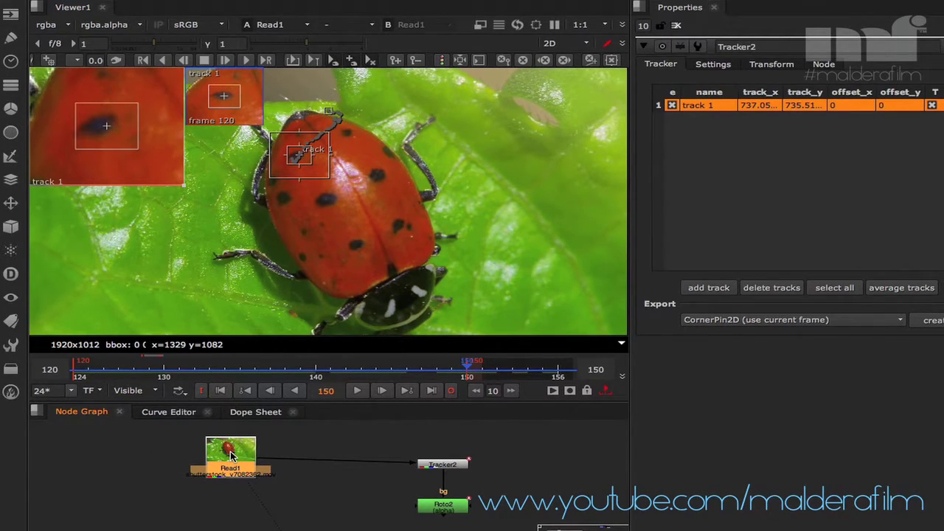
key("c")
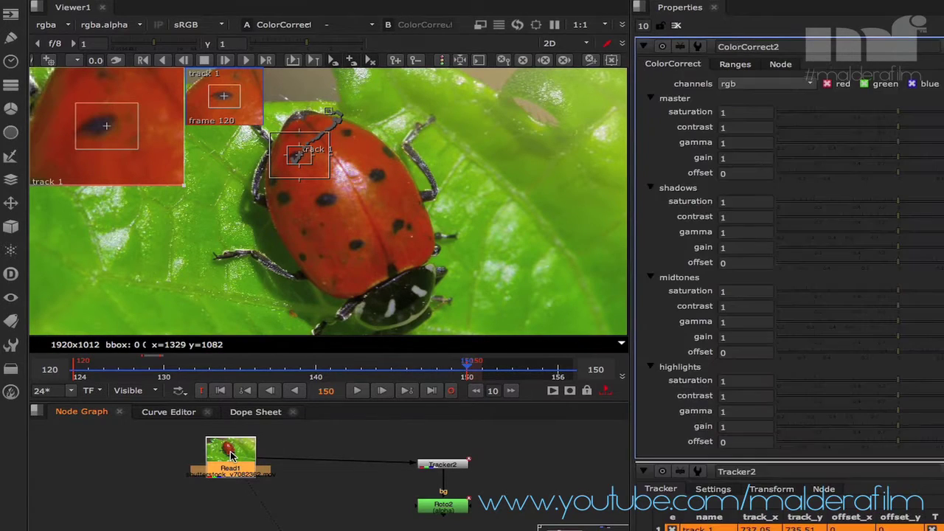
left_click_drag(233, 497, 410, 435)
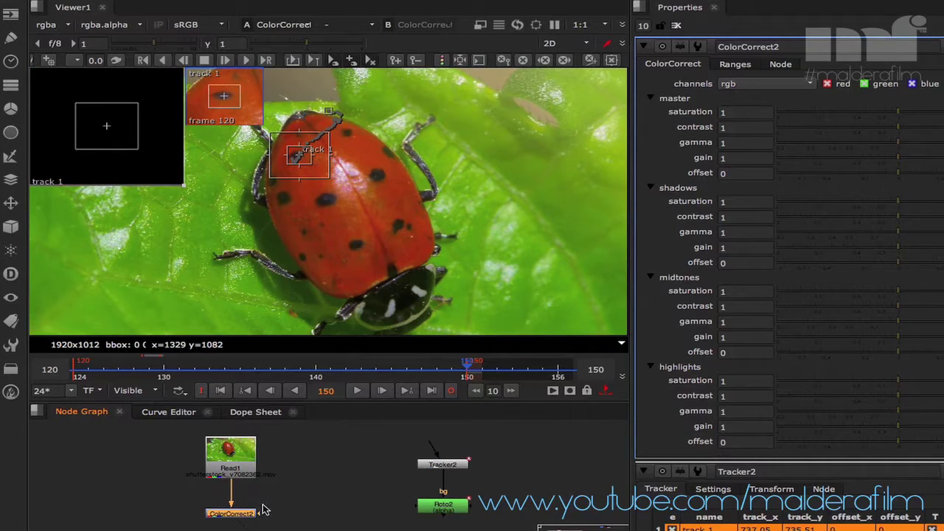
left_click_drag(261, 518, 433, 512)
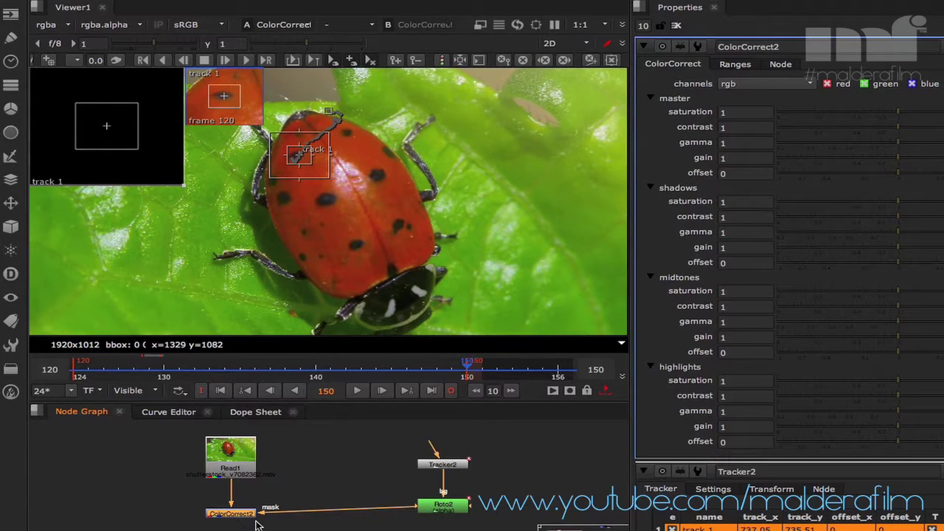
left_click_drag(228, 520, 229, 513)
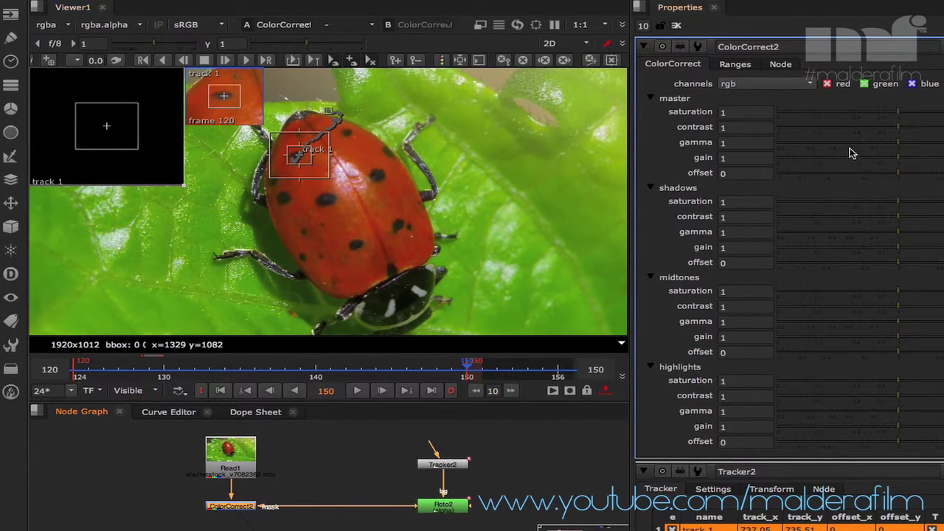
- Try a master saturation of 0 on the masked shell, check it back to frame 120, and restore saturation to 1
mouse_move(898, 115)
left_mouse_down()
mouse_move(880, 116)
mouse_move(915, 116)
mouse_move(898, 116)
left_mouse_up()
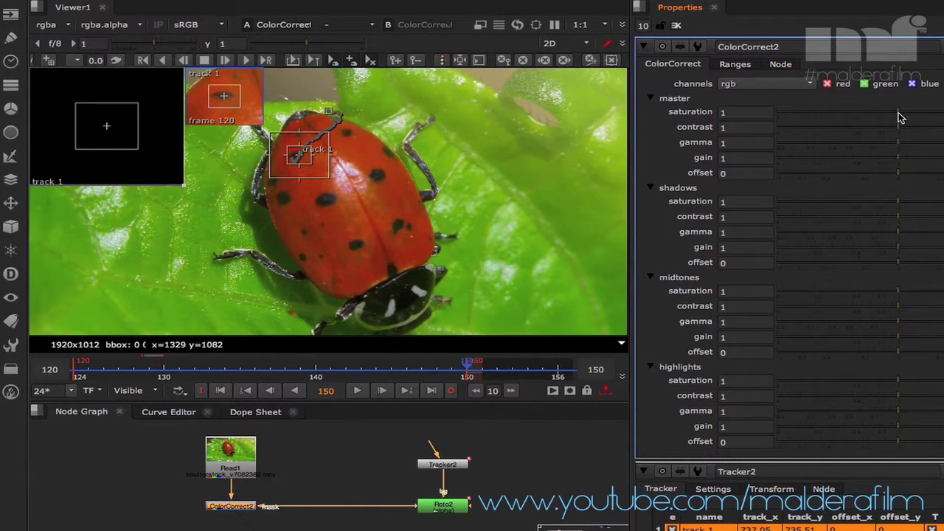
left_click(74, 368)
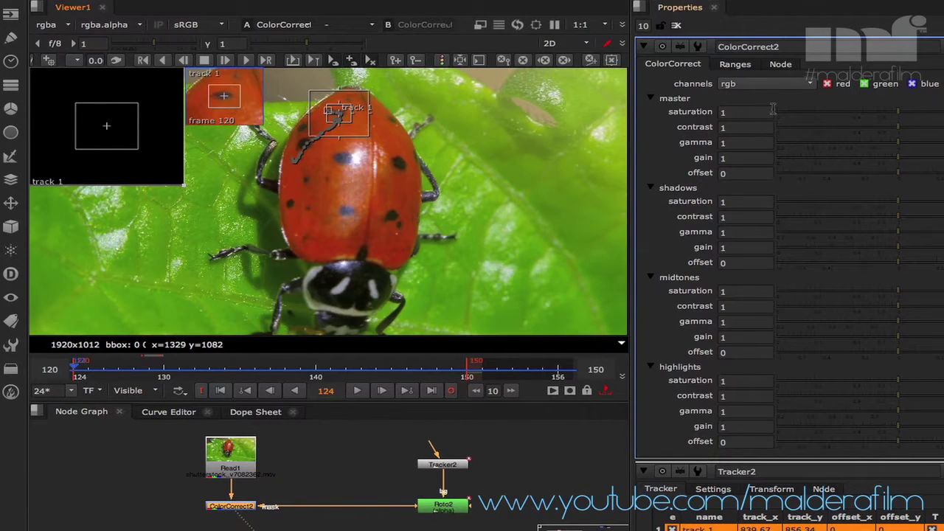
left_click_drag(874, 113, 769, 121)
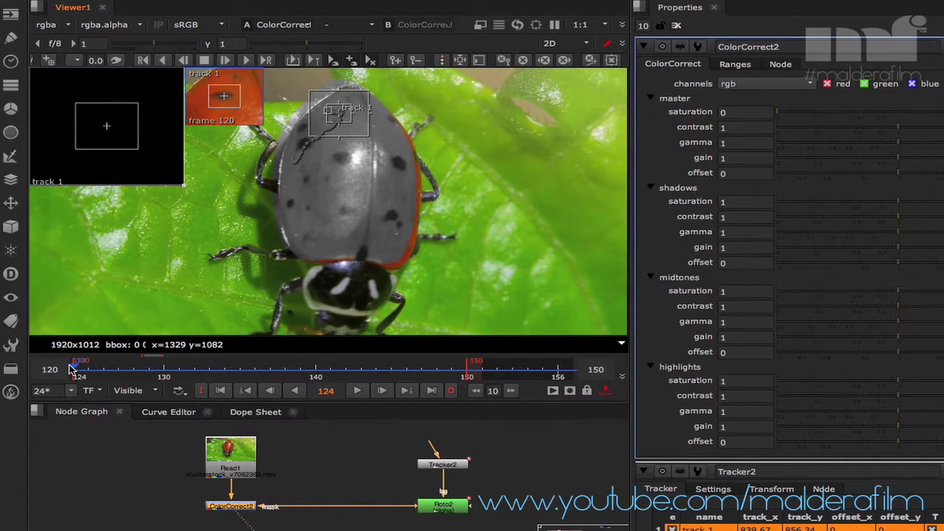
left_click_drag(74, 371, 113, 377)
left_click_drag(142, 378, 149, 379)
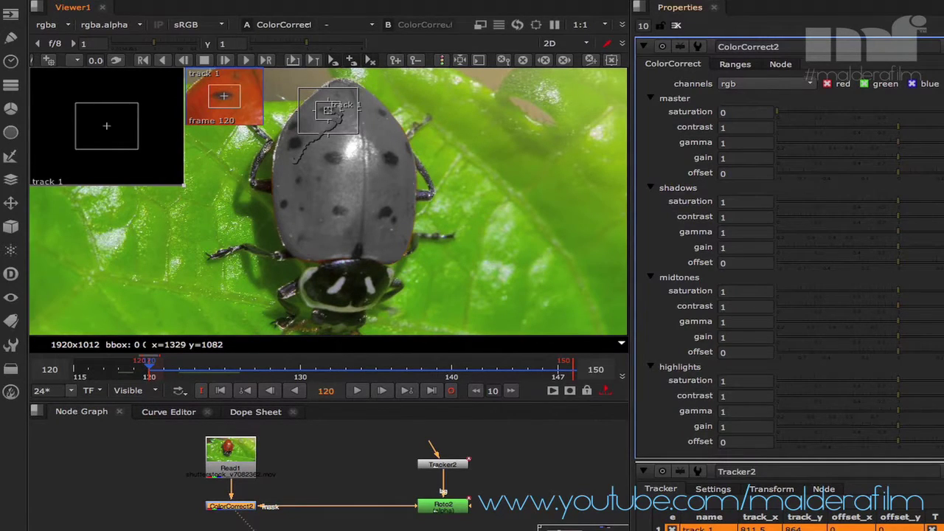
left_click_drag(779, 116, 899, 116)
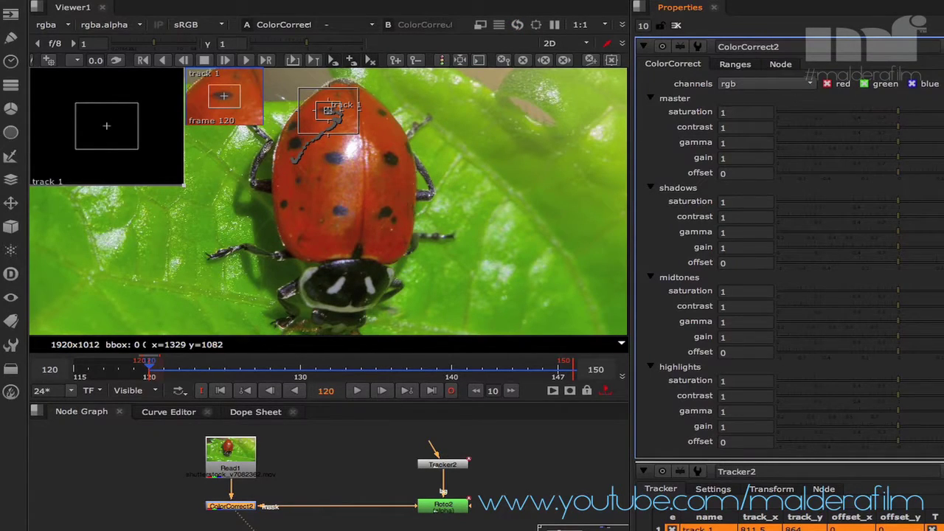
- Split the master saturation into separate channels and set red to 2.26, green to 2.55 and blue to 0.57
left_click(939, 111)
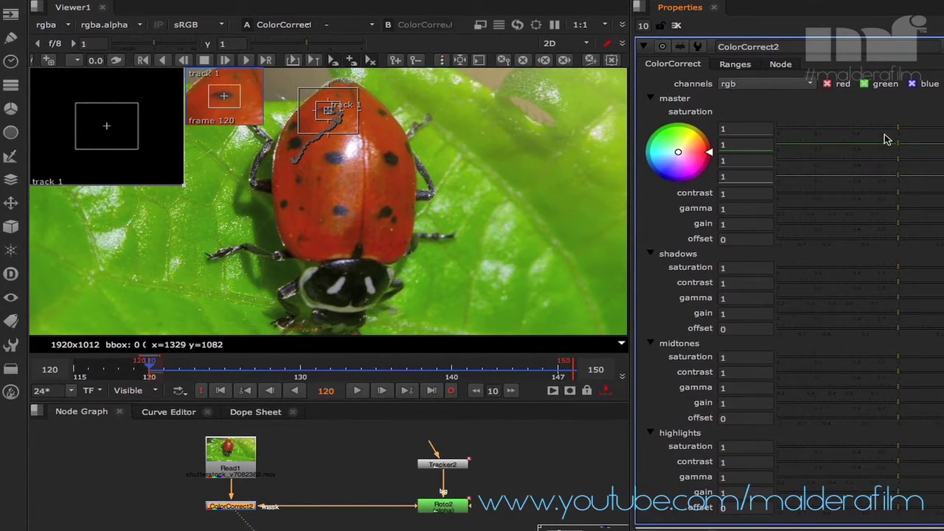
mouse_move(898, 162)
left_mouse_down()
mouse_move(936, 162)
mouse_move(864, 149)
mouse_move(862, 133)
mouse_move(943, 133)
left_mouse_up()
mouse_move(864, 147)
left_mouse_down()
mouse_move(933, 150)
mouse_move(894, 168)
mouse_move(847, 167)
mouse_move(870, 165)
left_mouse_up()
left_click_drag(931, 149, 943, 149)
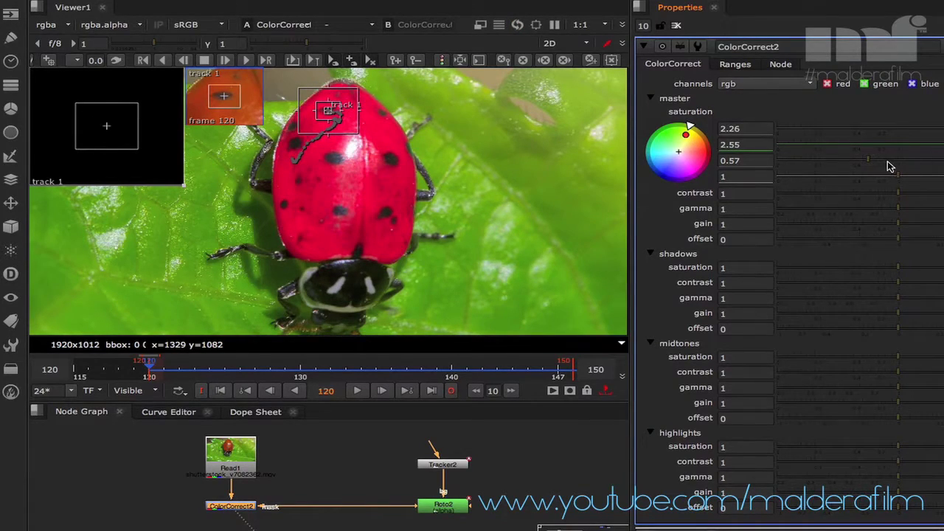
- Adjust the ColorCorrect's separate master saturation channels to give the masked shell a stronger magenta-pink tint
mouse_move(901, 178)
left_mouse_down()
mouse_move(943, 183)
mouse_move(787, 160)
mouse_move(816, 165)
left_mouse_up()
scroll(483, 218, "down", 3)
scroll(482, 219, "up", 1)
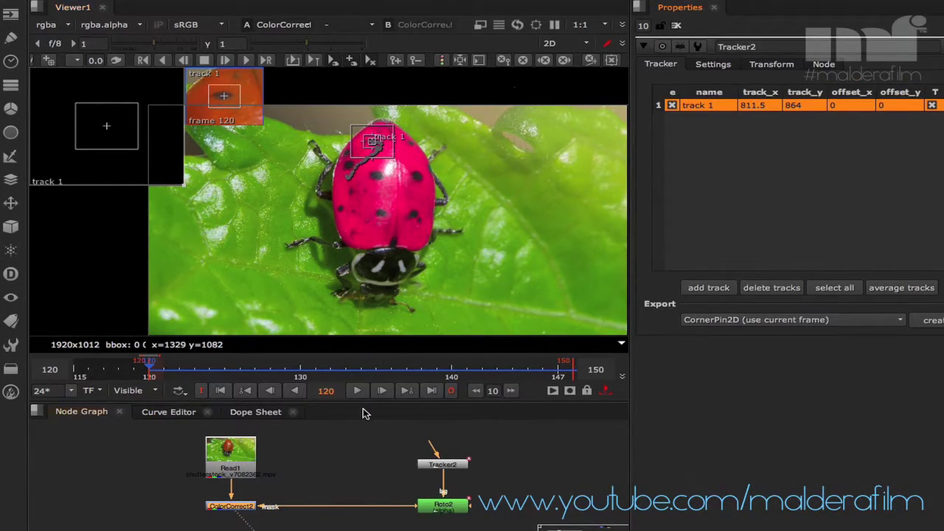
- Play the recoloured shot from frame 120 and return to frame 122 to check how the mask follows the shell
left_click(357, 390)
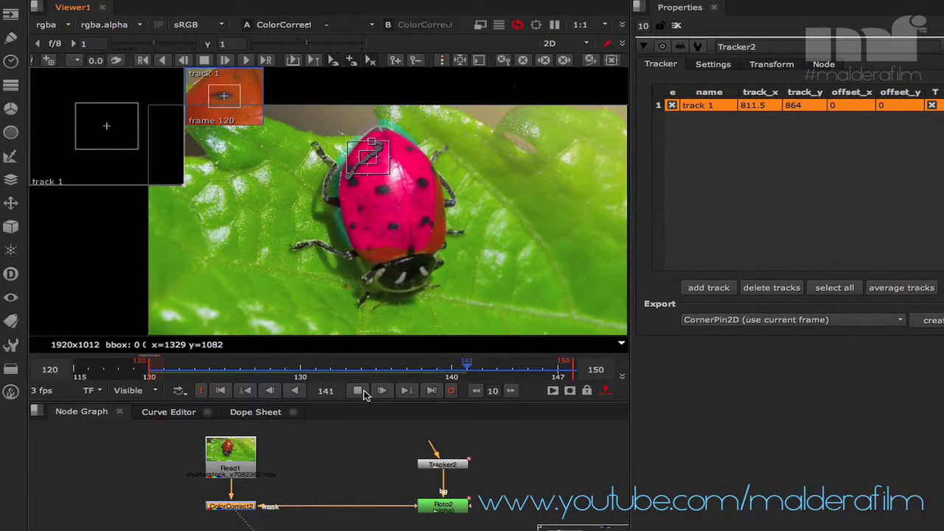
left_click(359, 391)
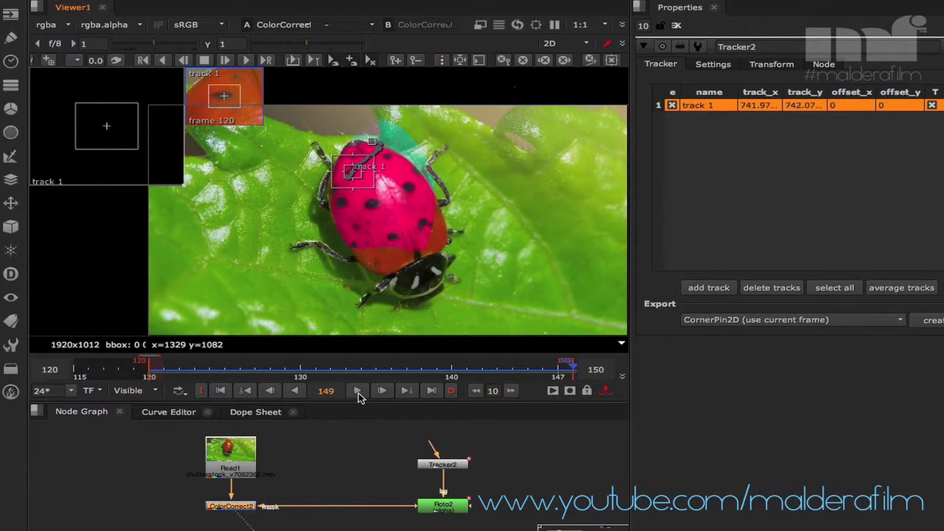
left_click_drag(513, 369, 79, 374)
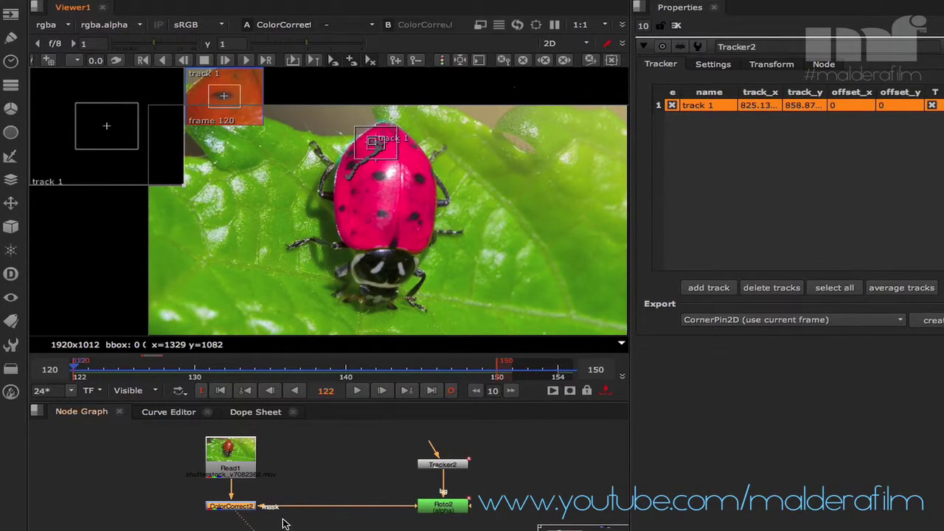
left_click(365, 481)
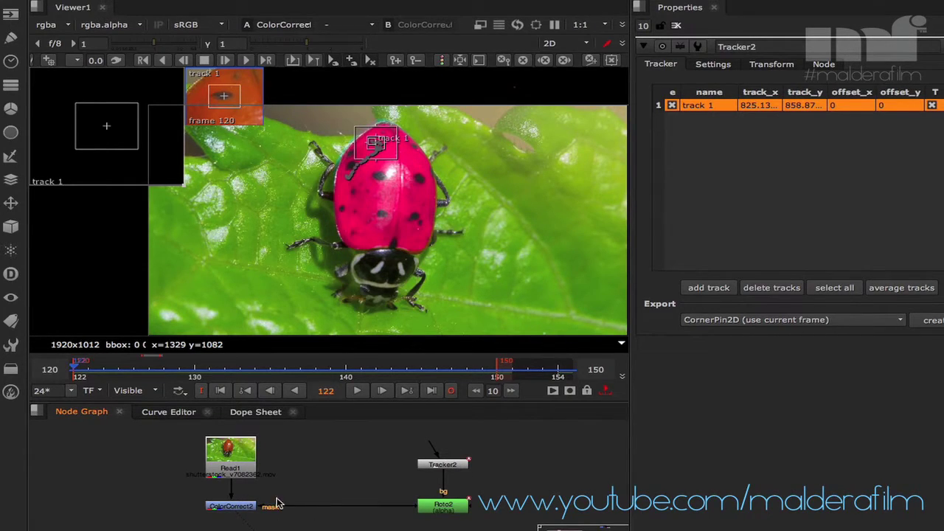
- Set Tracker2's transform mode to none
left_click(451, 468)
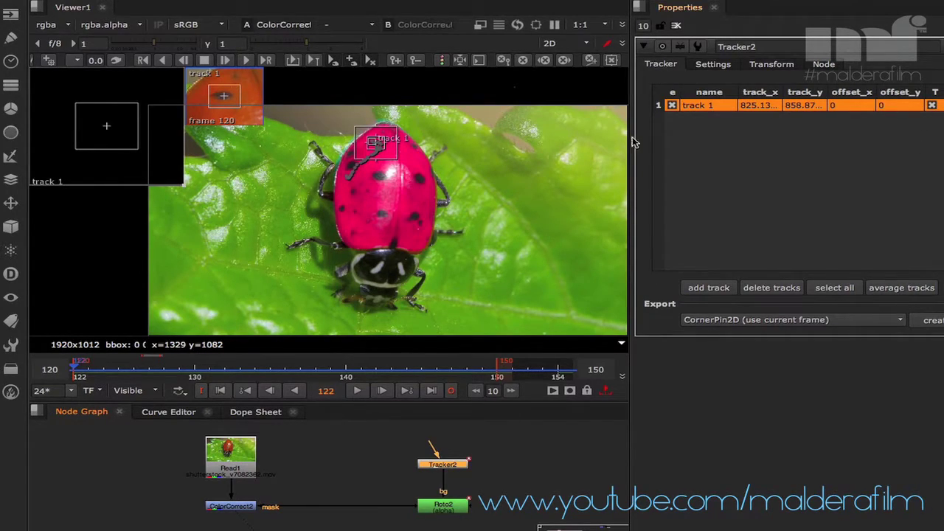
left_click(710, 65)
left_click(770, 66)
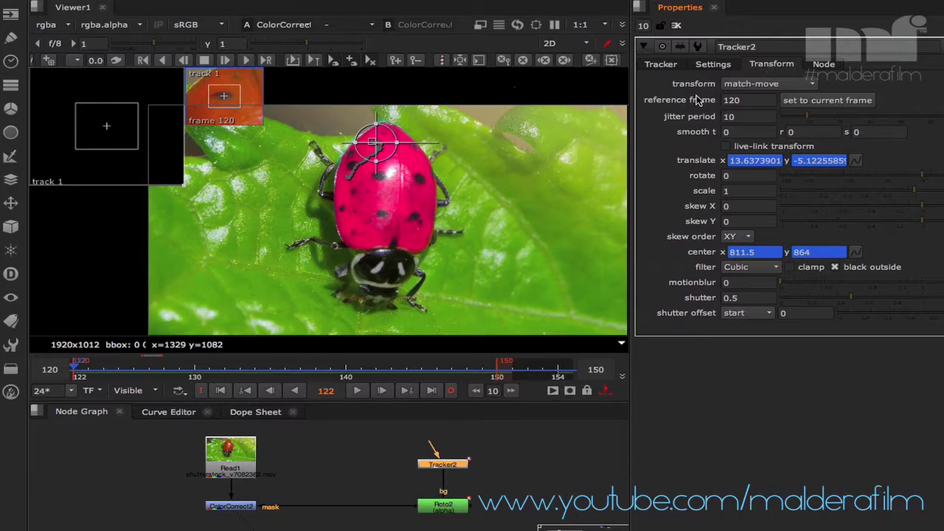
left_click(784, 85)
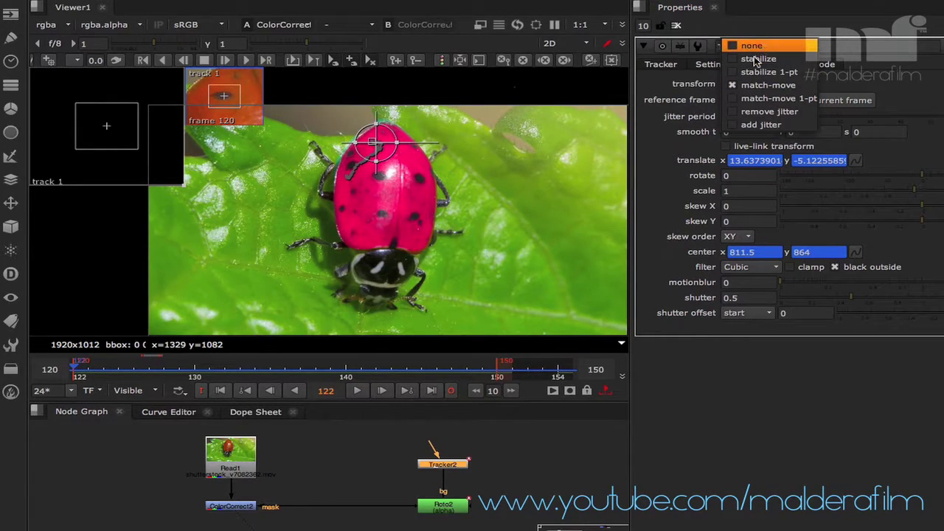
left_click(769, 46)
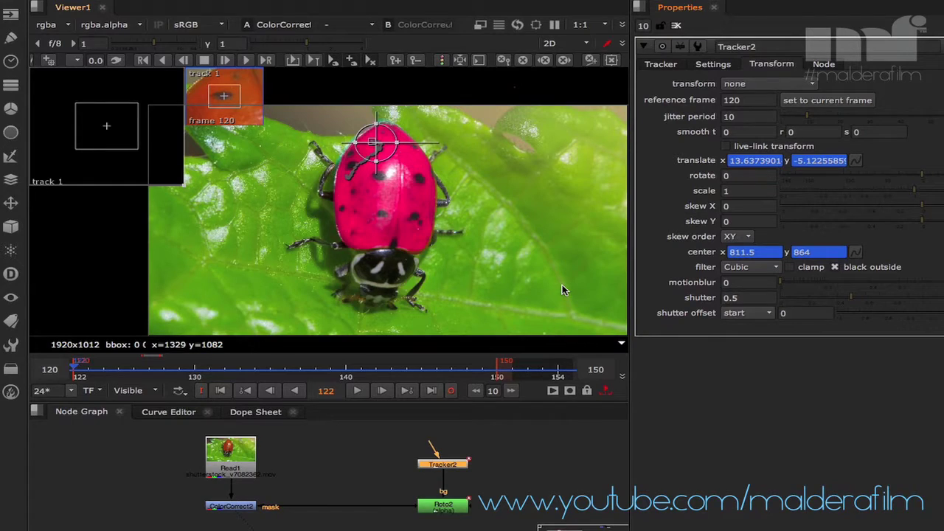
- Add a second track to Tracker2 at frame 122 and fit its boxes around the dark notch where the shell meets the head
left_click(671, 64)
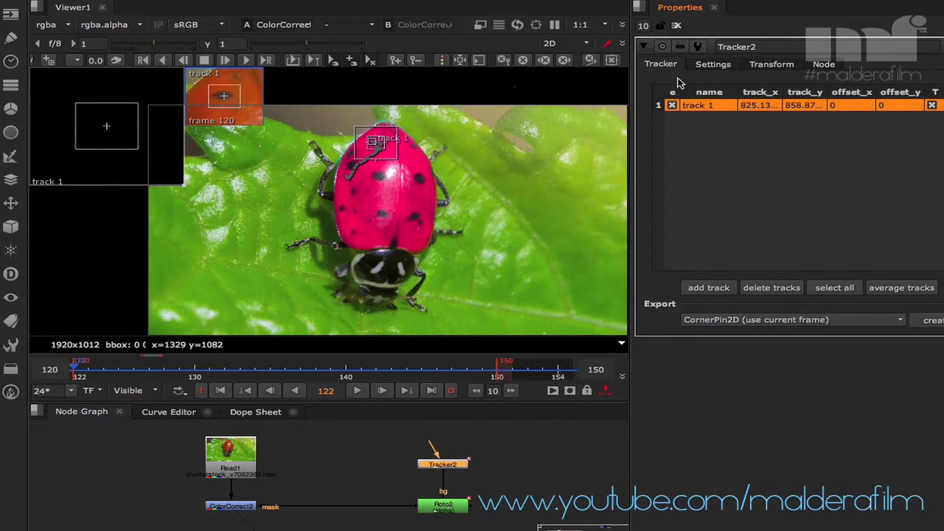
left_click(713, 289)
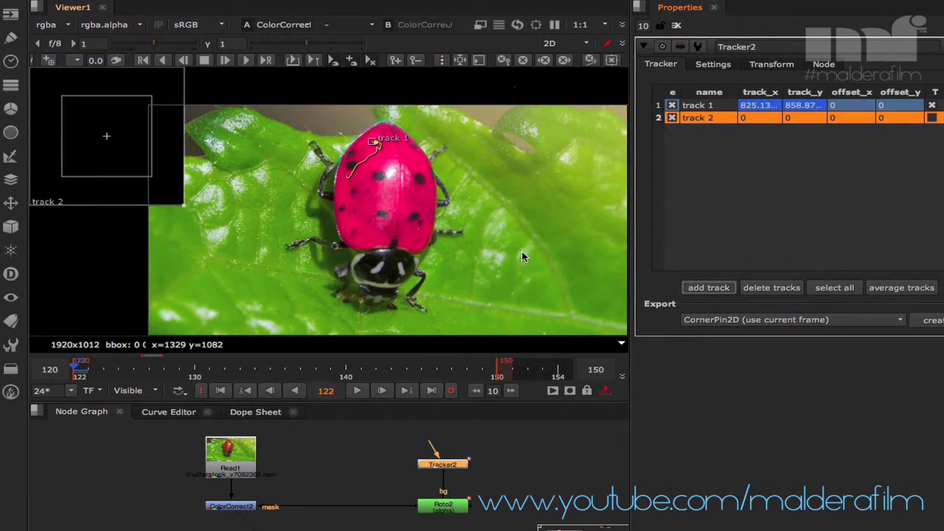
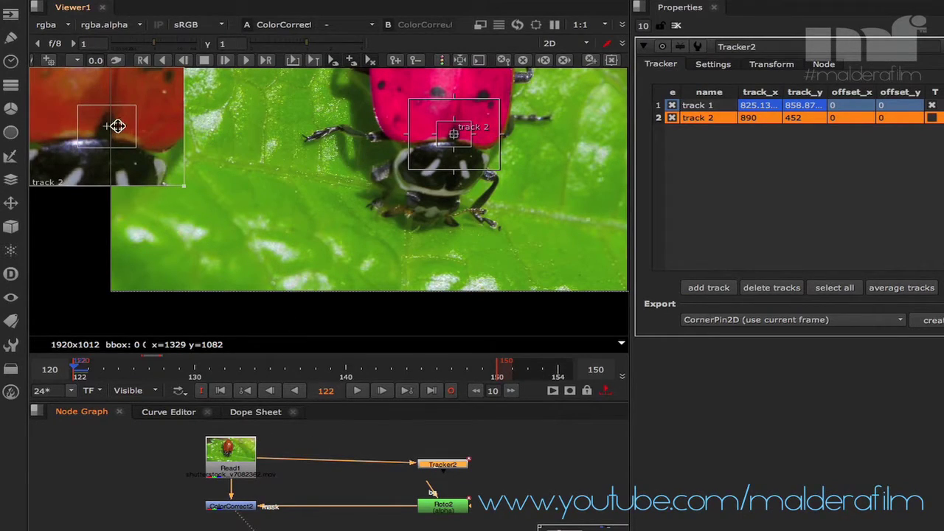
left_click_drag(411, 104, 439, 122)
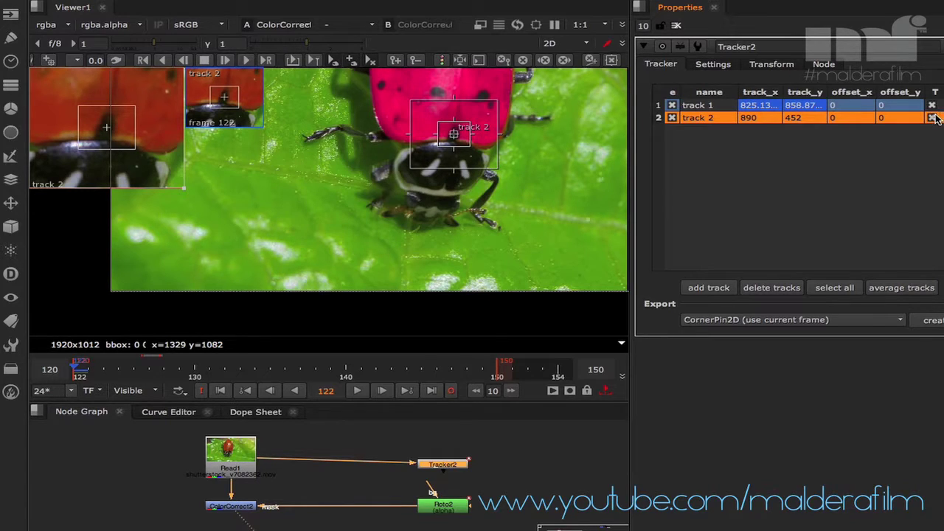
- Disable track 1 and track track 2 forward from frame 122, stopping the run once it is past frame 150
left_click(679, 105)
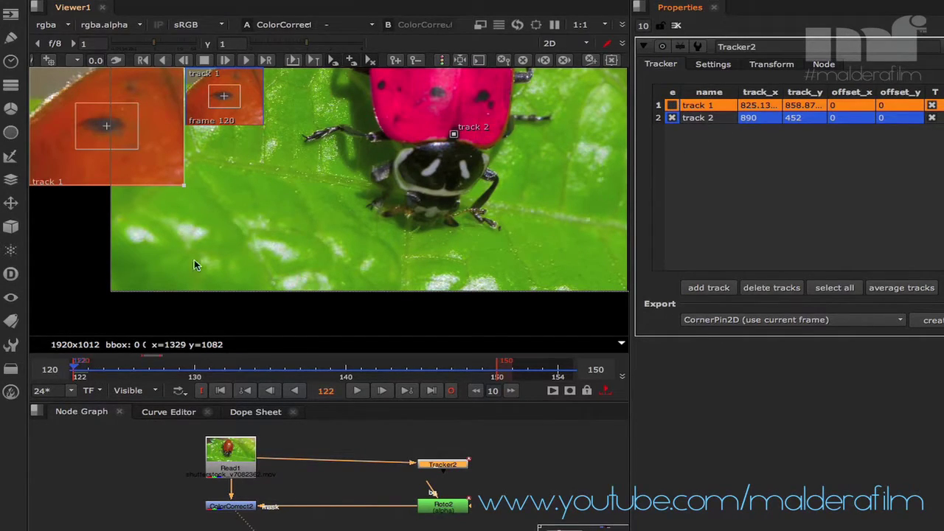
left_click(250, 61)
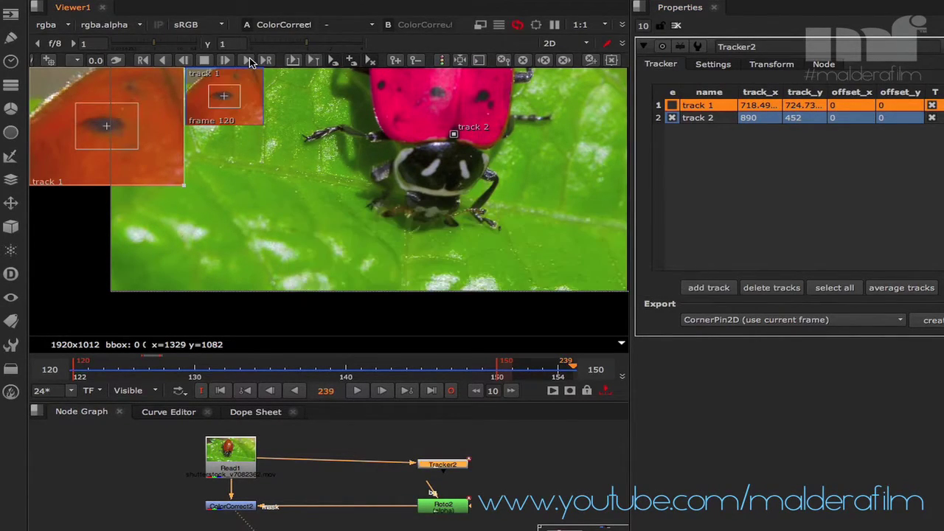
left_click(707, 118)
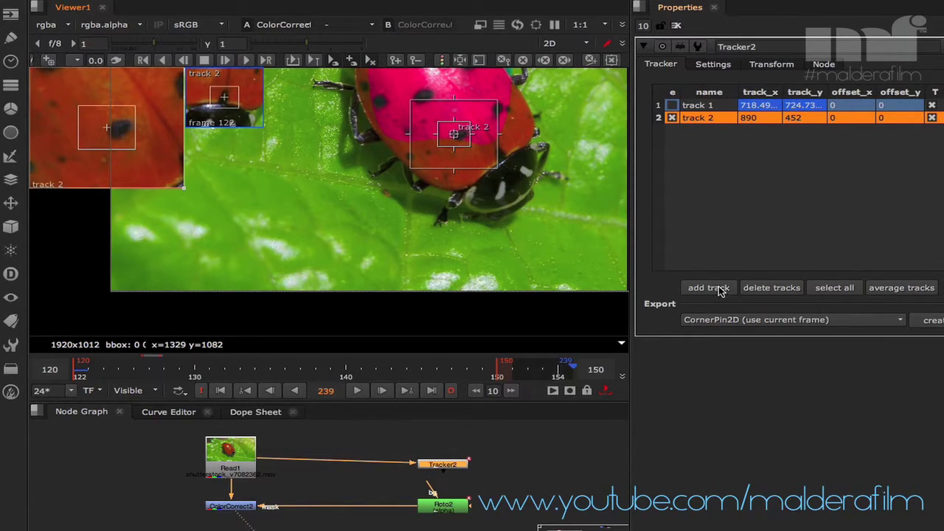
left_click(420, 369)
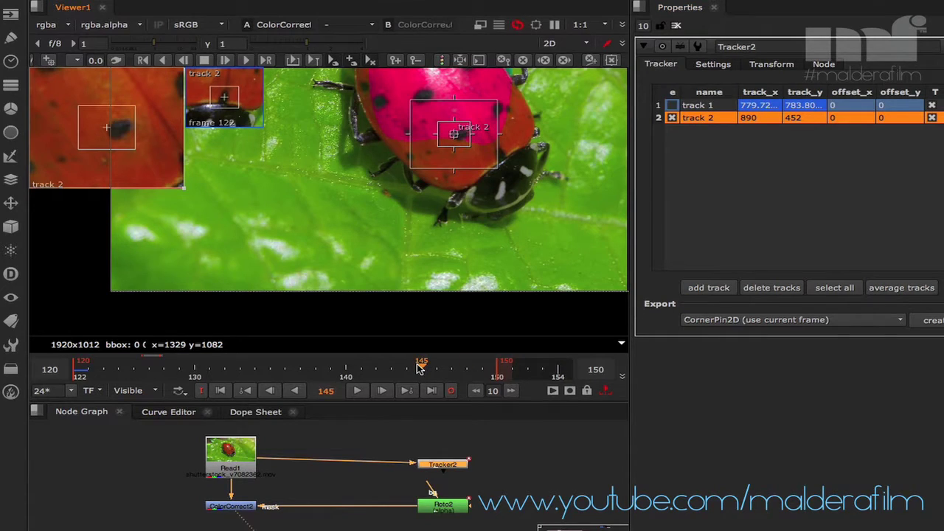
left_click_drag(420, 368, 80, 374)
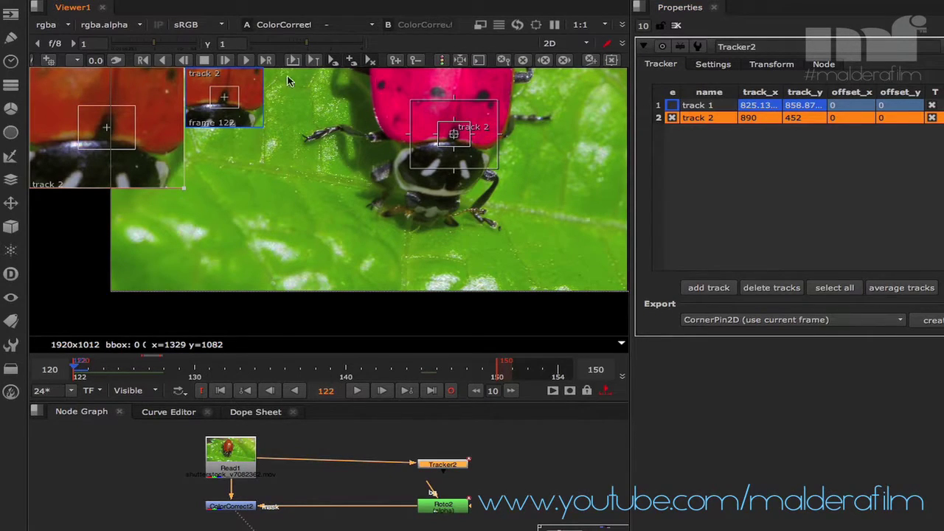
left_click(246, 61)
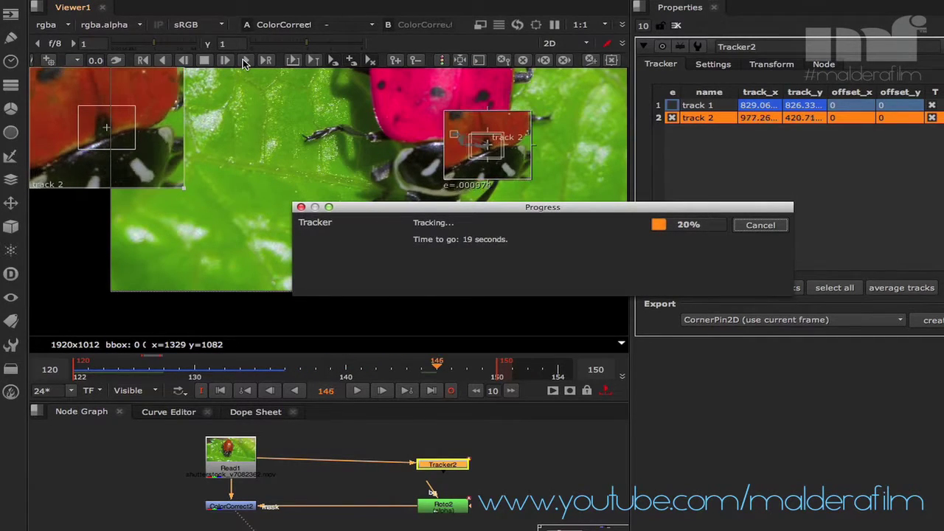
left_click(759, 225)
- Check track 2 against the notch up to frame 150 and clear its tracking data after frame 150
left_click_drag(185, 375, 300, 377)
scroll(441, 242, "up", 5)
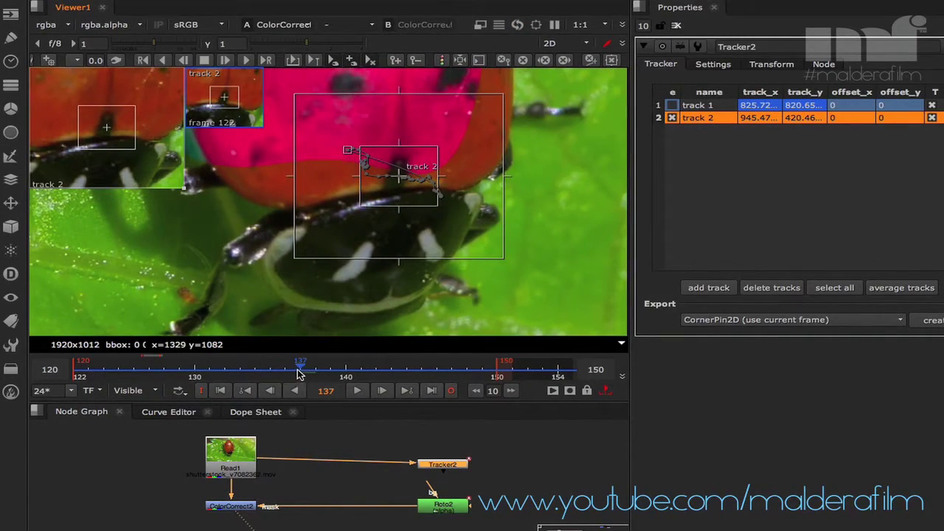
left_click_drag(301, 375, 209, 363)
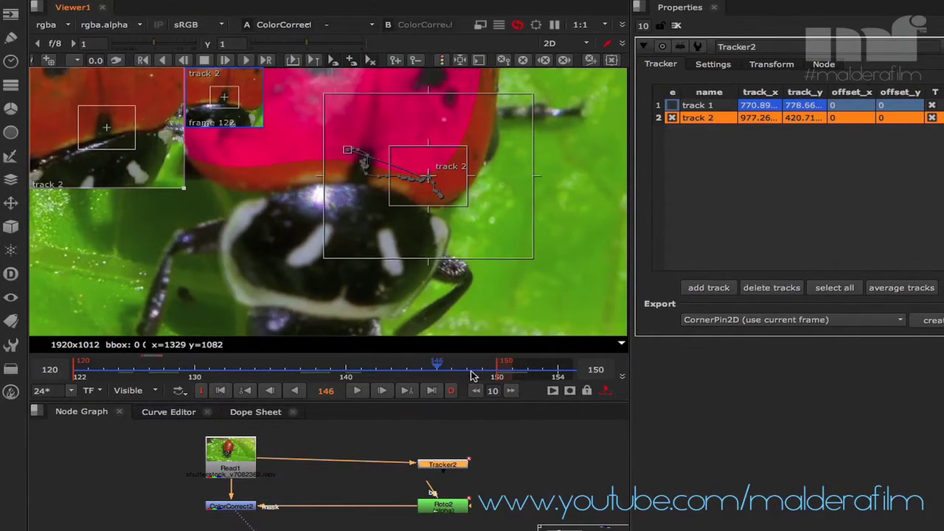
left_click(498, 377)
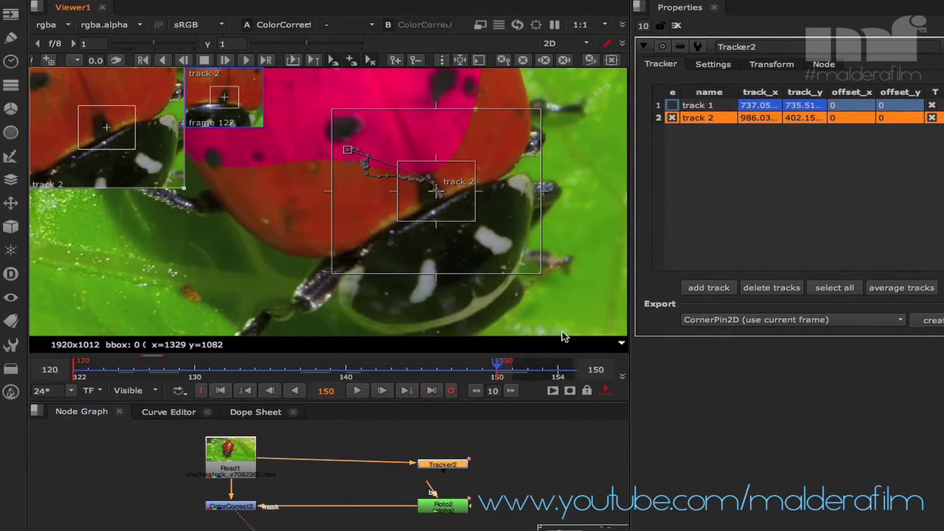
left_click(565, 60)
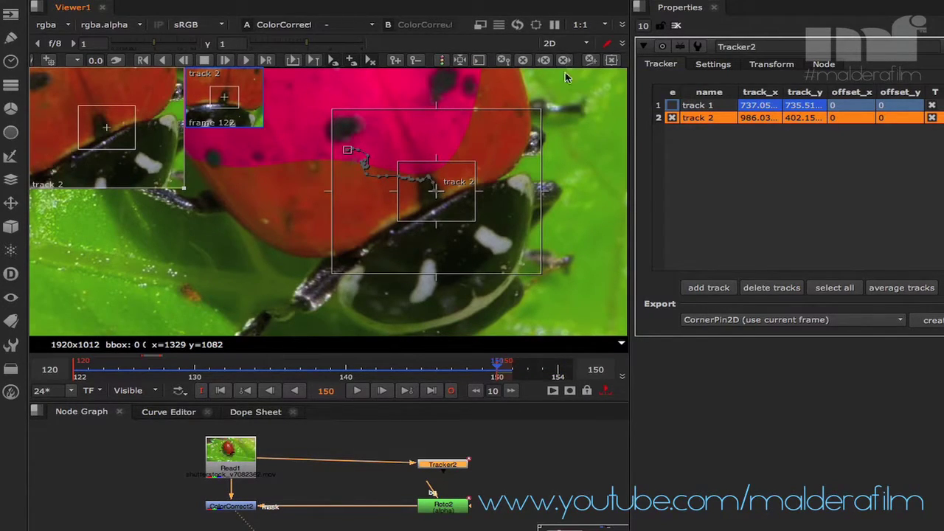
left_click_drag(487, 373, 543, 380)
- Re-enable track 1, detach Tracker2 from Read1 and connect it back to Roto2's bg input
left_click(671, 106)
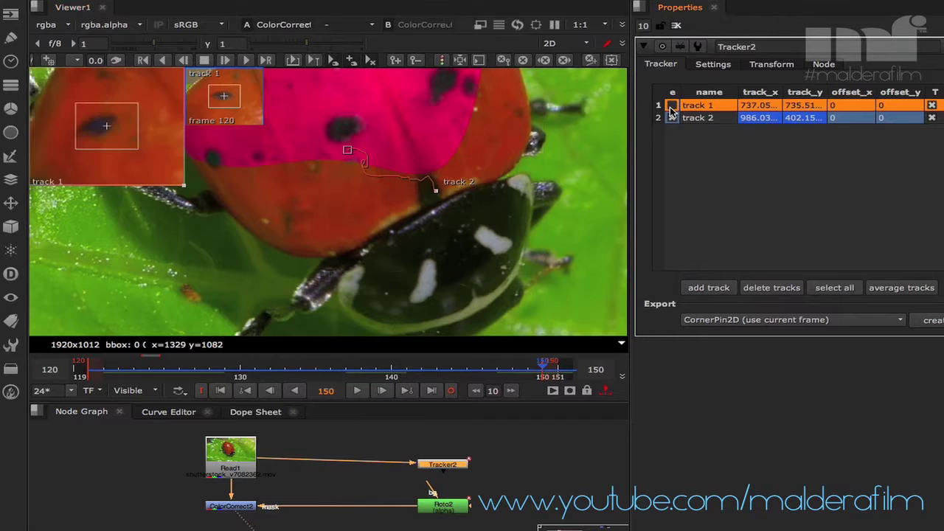
left_click(713, 66)
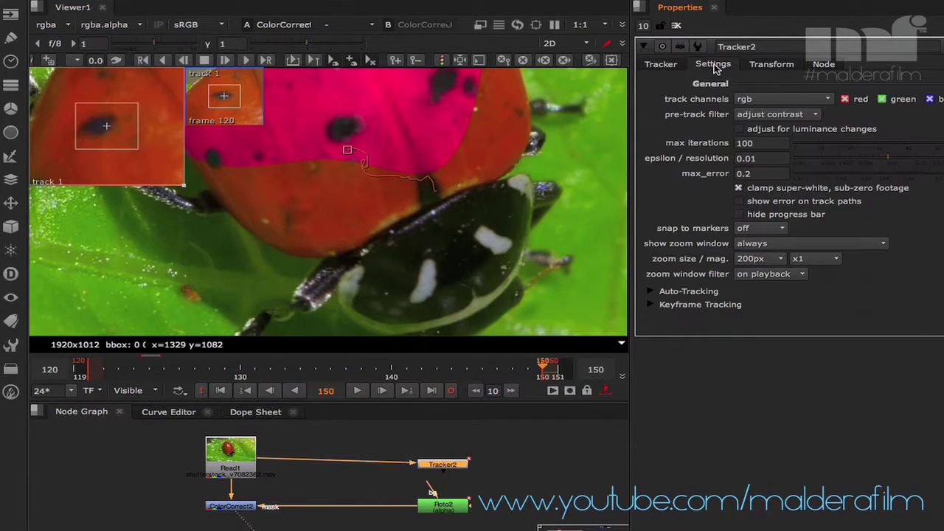
left_click(668, 67)
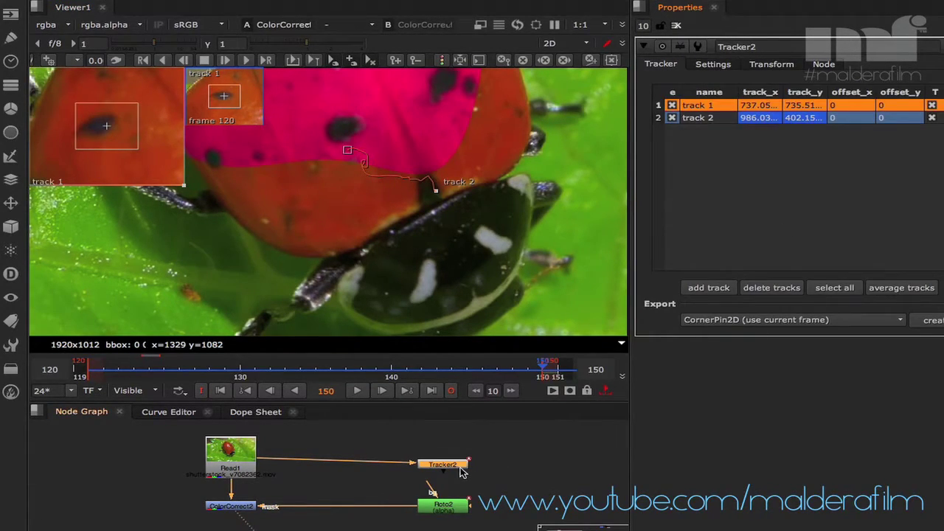
left_click_drag(411, 466, 448, 472)
- Open Tracker2 and Roto2 together, select Bezier1, and show the transform settings of both the shape and the tracker
double_click(463, 506)
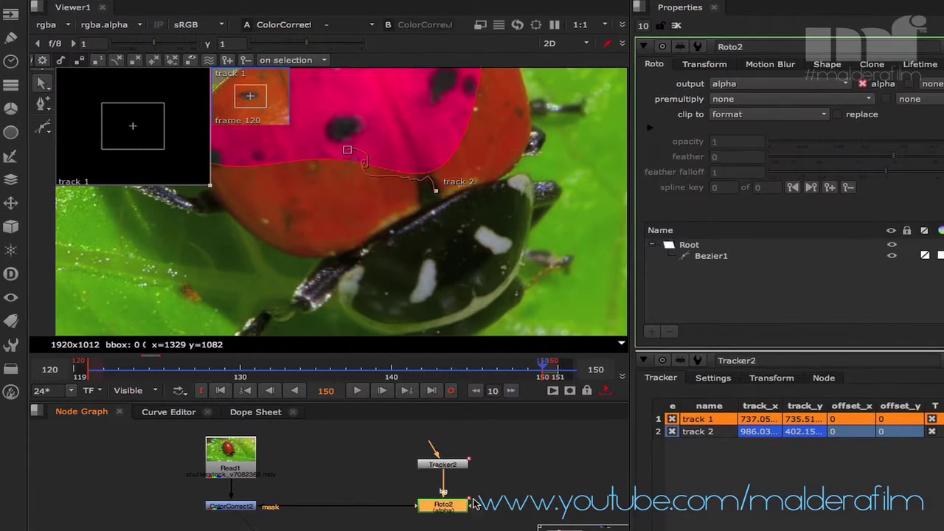
double_click(441, 464)
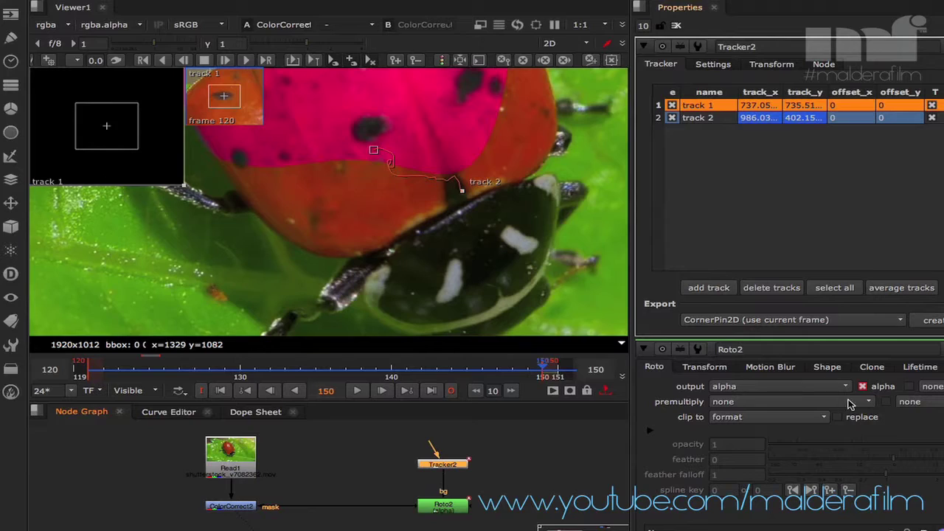
left_click(705, 367)
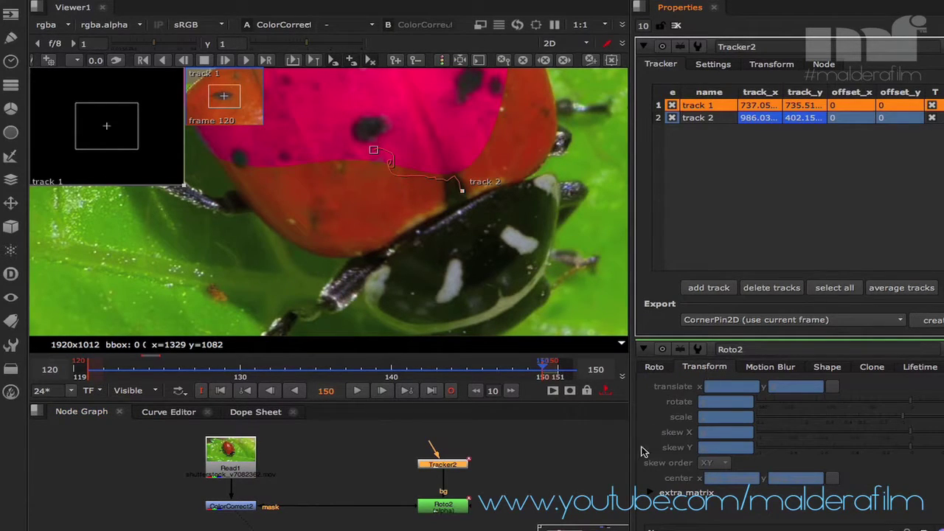
left_click(658, 368)
scroll(767, 387, "down", 5)
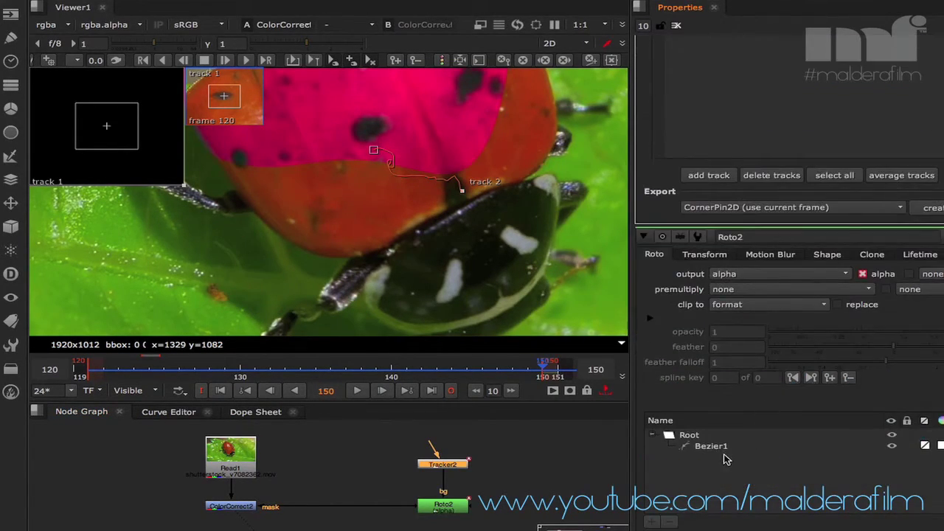
left_click(720, 447)
scroll(740, 399, "up", 5)
left_click(709, 372)
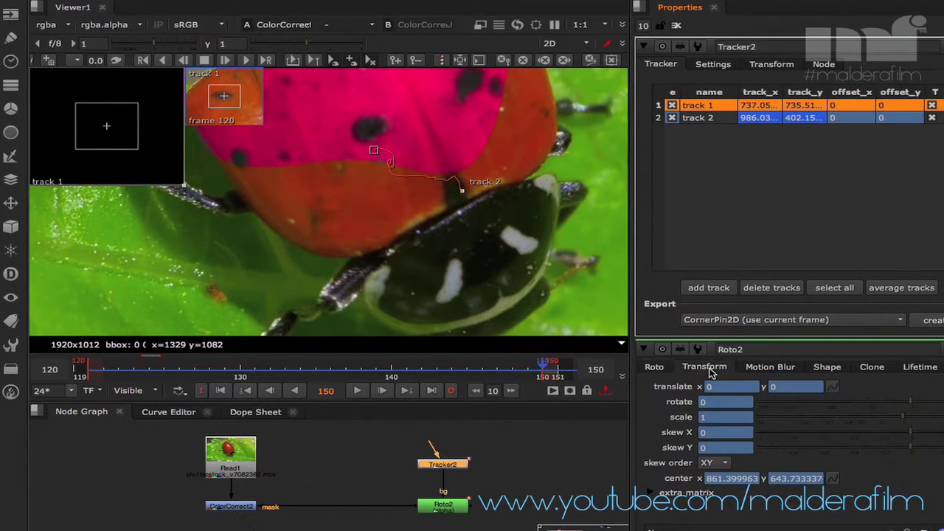
left_click(772, 65)
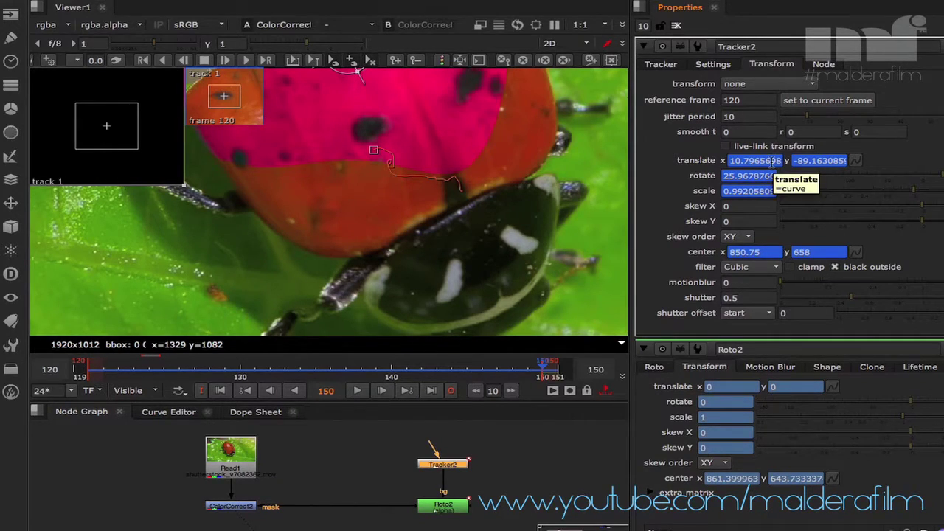
- At frame 120, link the x and y translate values of Bezier1 in Roto2 to Tracker2's translate values
left_click(773, 161)
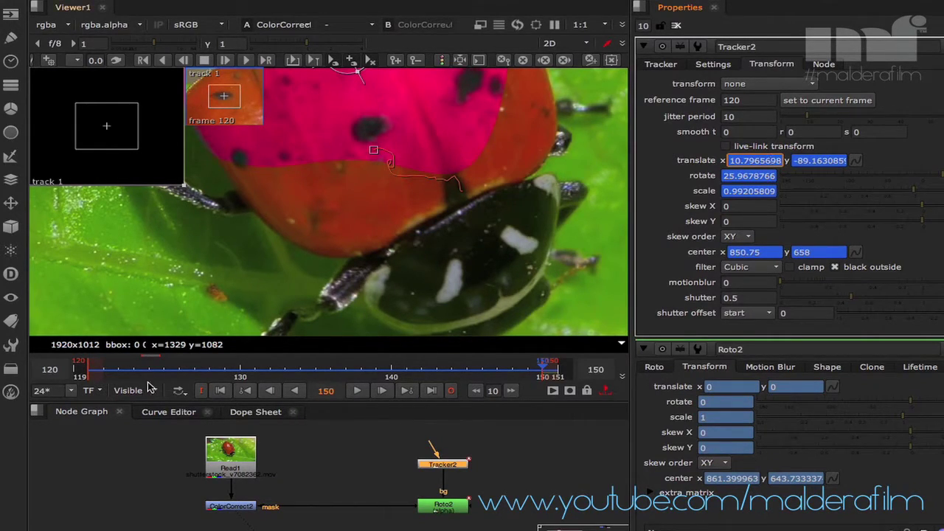
left_click(89, 369)
left_click(92, 371)
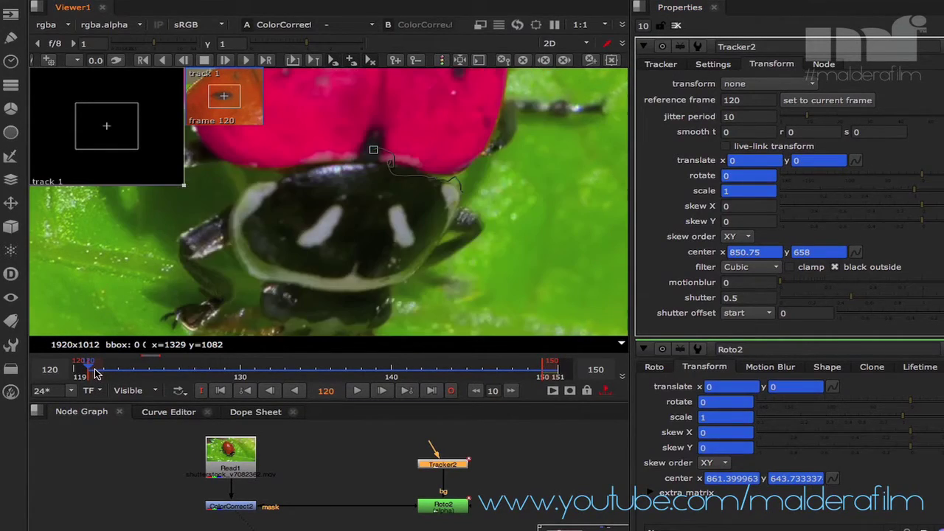
key("f")
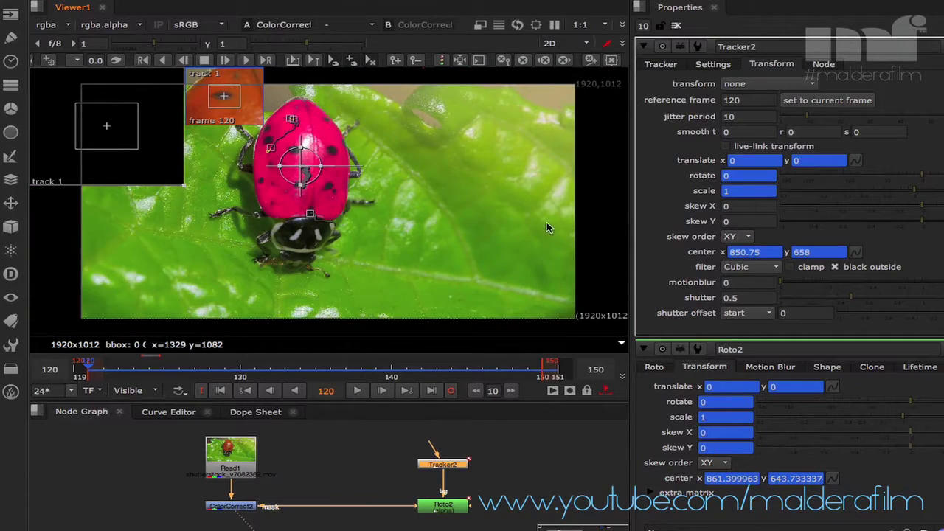
left_click(757, 160)
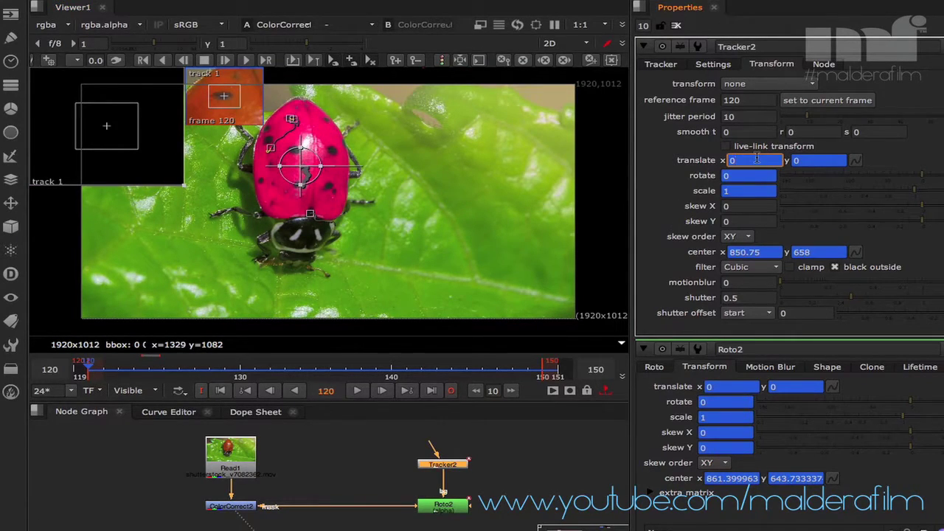
left_click_drag(757, 160, 726, 388, "ctrl")
left_click(812, 161)
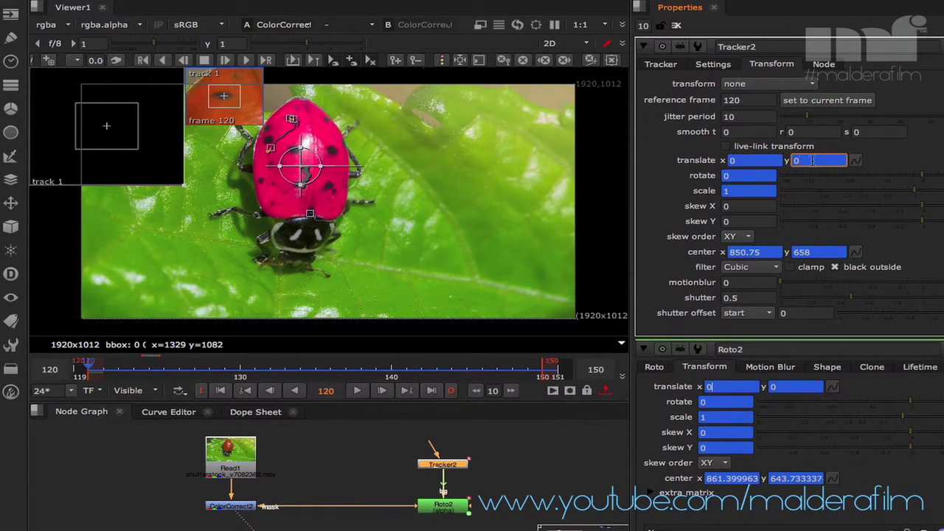
left_click_drag(813, 161, 794, 387, "ctrl")
- Link Bezier1's rotate and scale values to the matching values of Tracker2
left_click(758, 175)
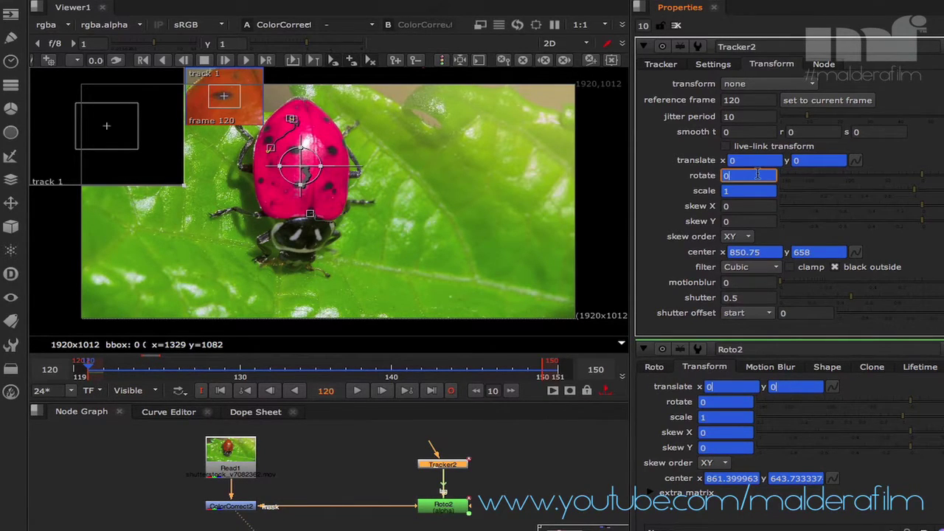
left_click_drag(758, 175, 723, 403, "ctrl")
left_click(746, 192)
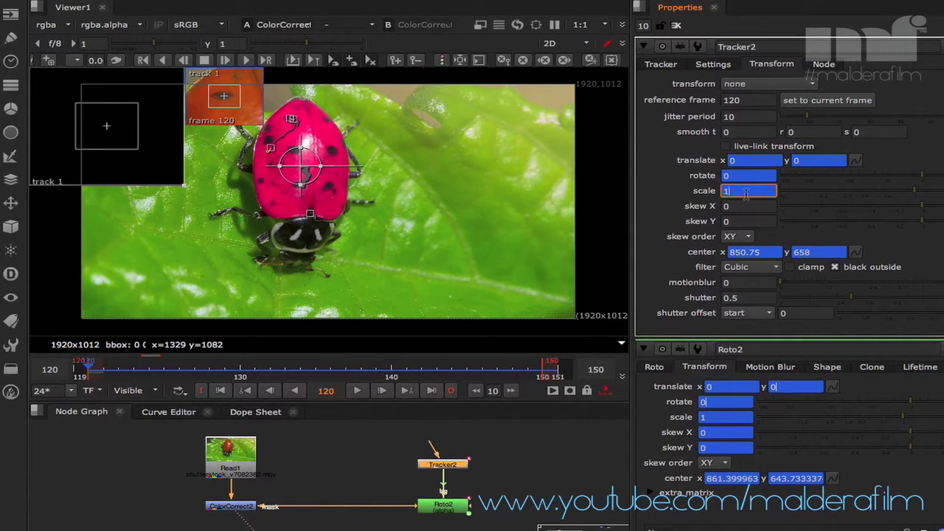
left_click_drag(745, 192, 721, 419, "ctrl")
- Spread Tracker2, Roto2 and ColorCorrect2 apart in the Node Graph and play through the linked mask's motion
left_click_drag(456, 468, 528, 435)
left_click_drag(455, 504, 502, 524)
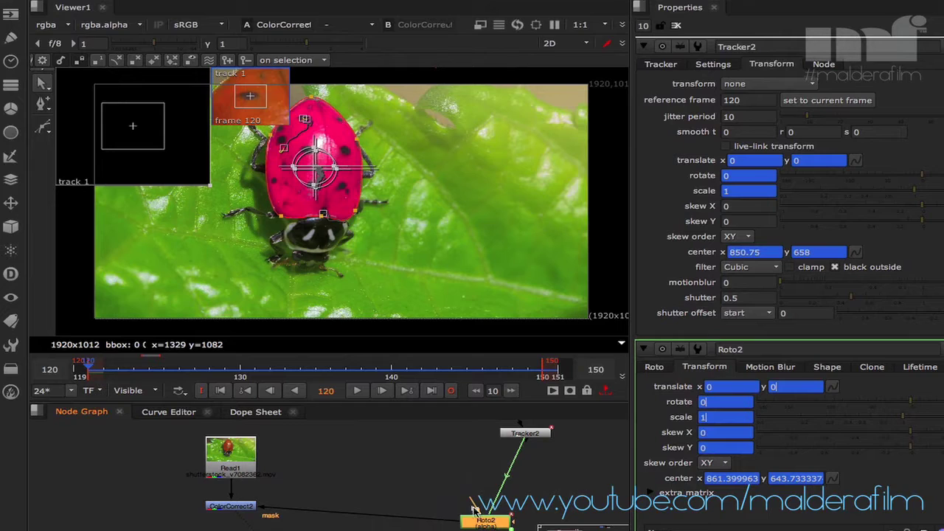
left_click_drag(227, 504, 273, 520)
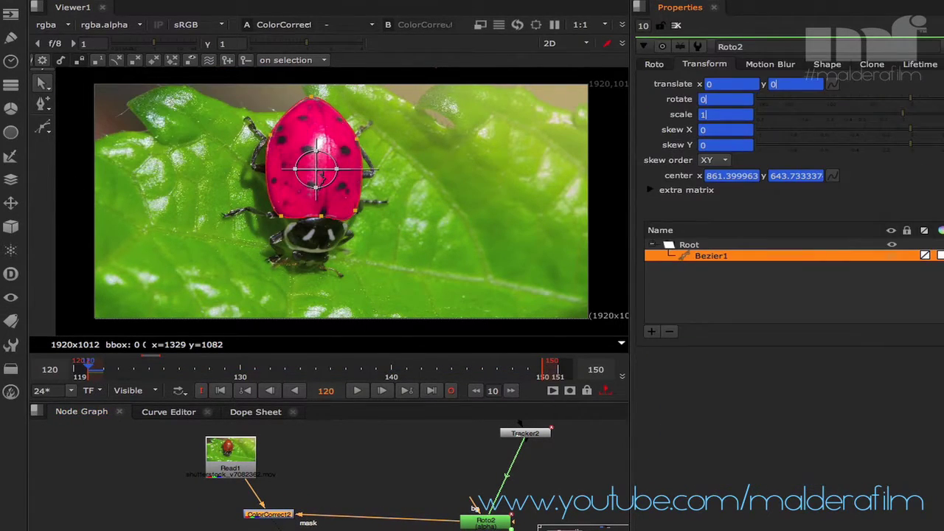
left_click(357, 391)
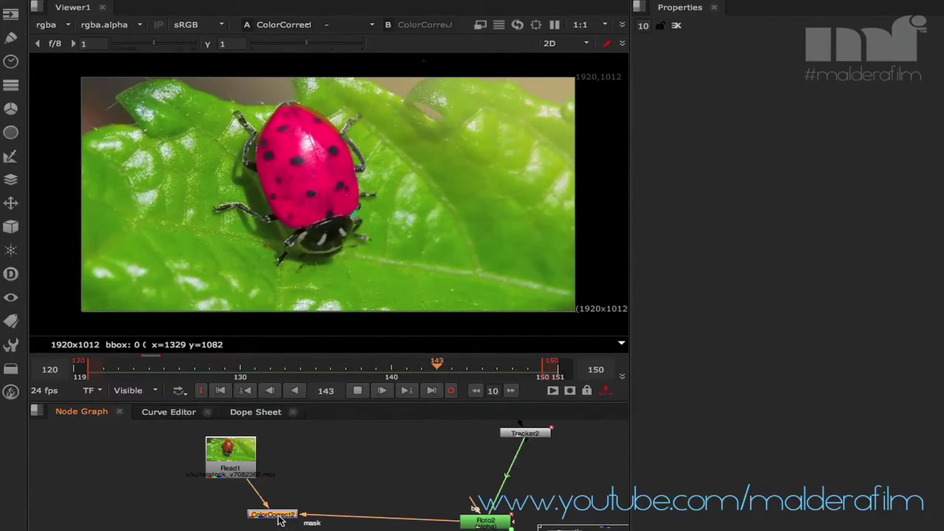
left_click_drag(269, 516, 309, 524)
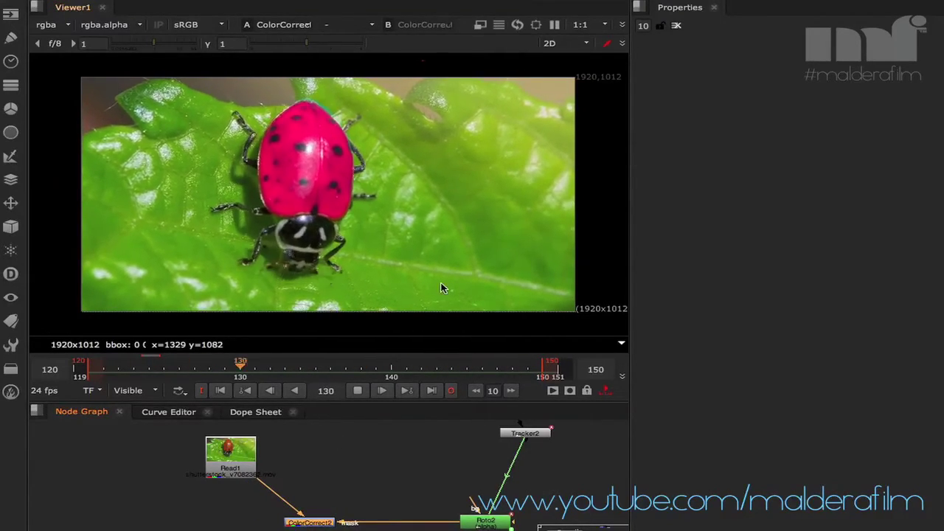
left_click(358, 390)
- At frame 150, reopen Roto2, select all of Bezier1's points and shift them together onto the ladybug's shell
scroll(337, 265, "up", 3)
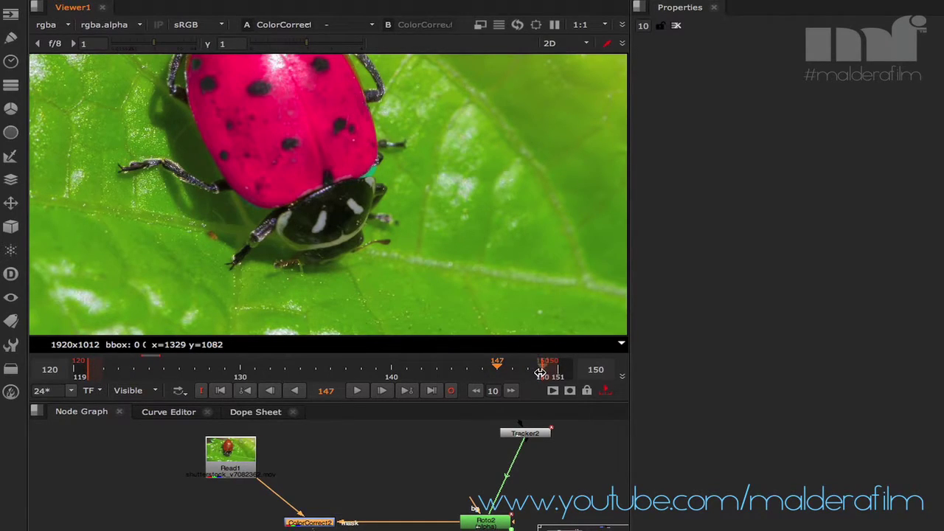
left_click(516, 371)
left_click_drag(515, 370, 539, 363)
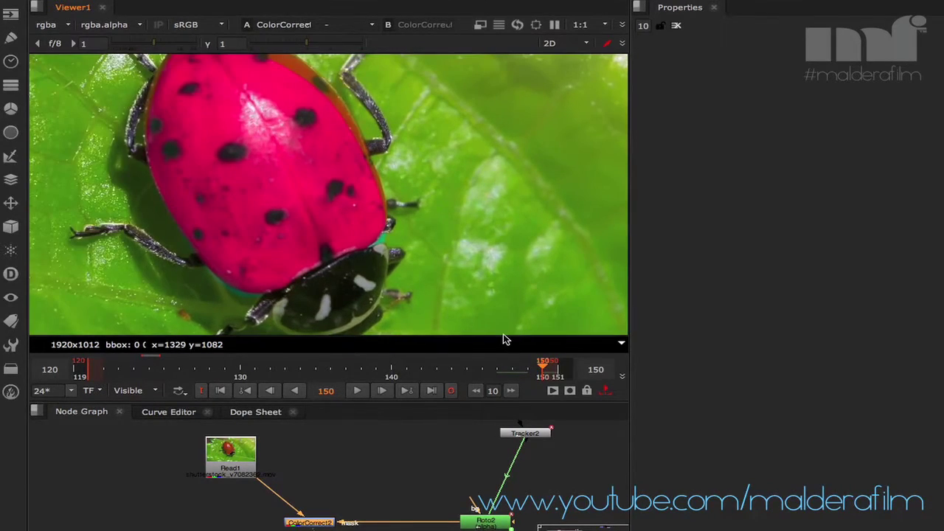
left_click(489, 521)
double_click(492, 522)
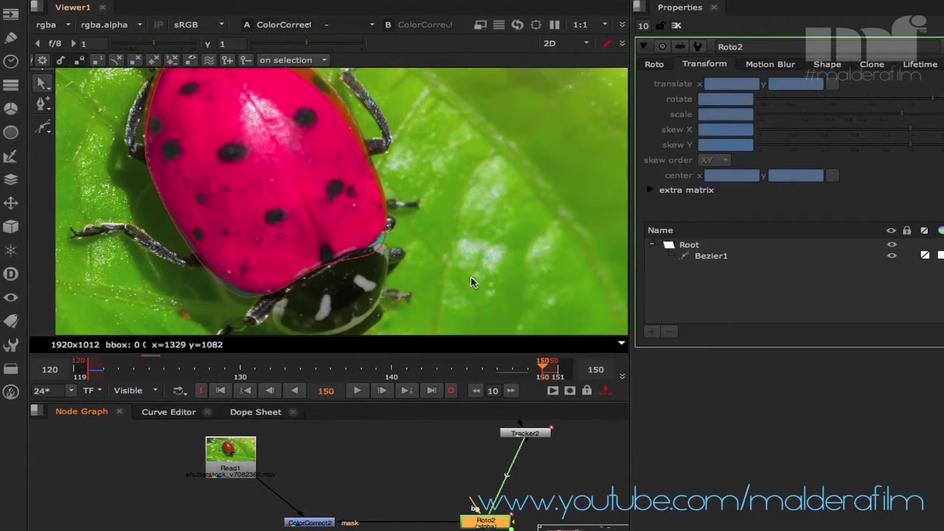
middle_click_drag(470, 276, 550, 319)
scroll(549, 318, "down", 2)
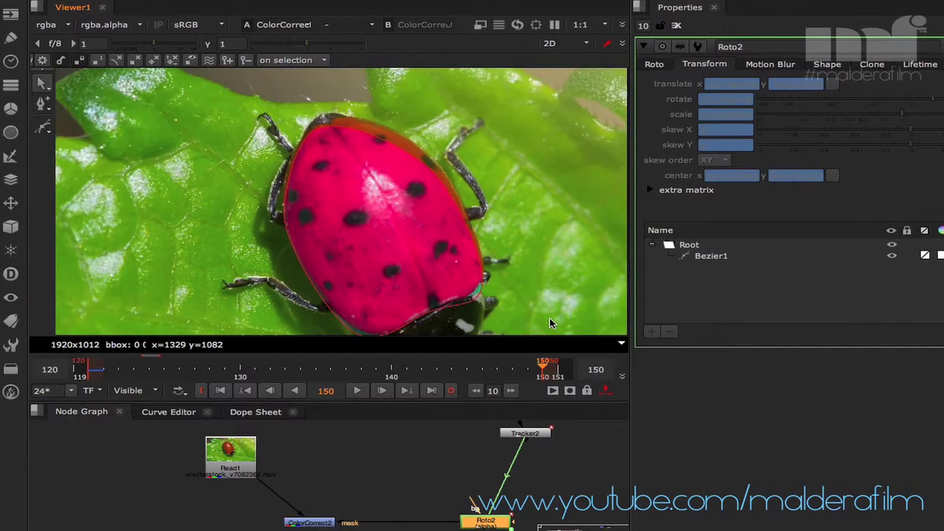
middle_click_drag(530, 253, 533, 241)
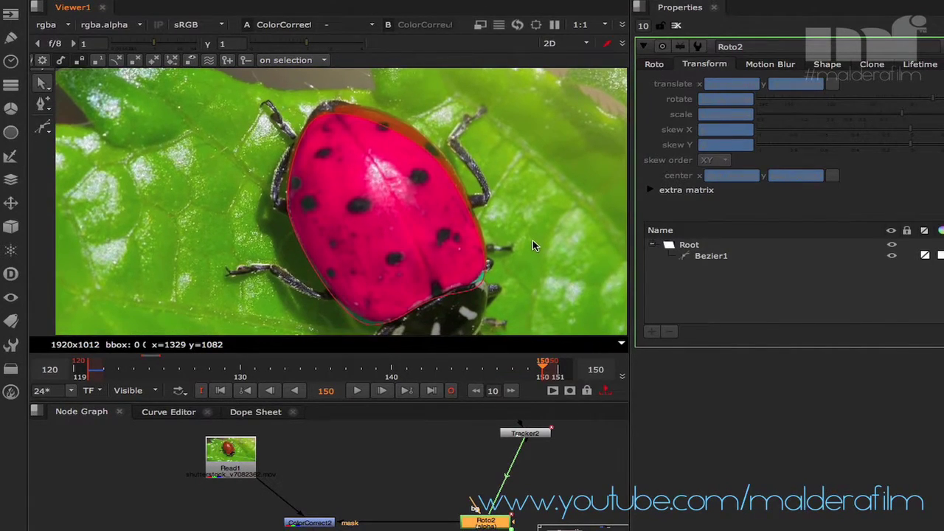
left_click_drag(261, 91, 521, 339)
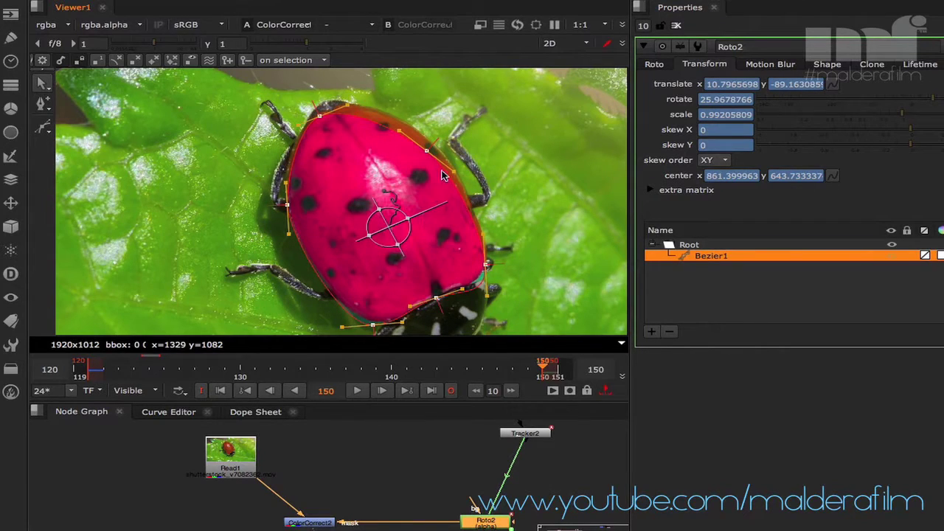
left_click_drag(426, 154, 432, 145)
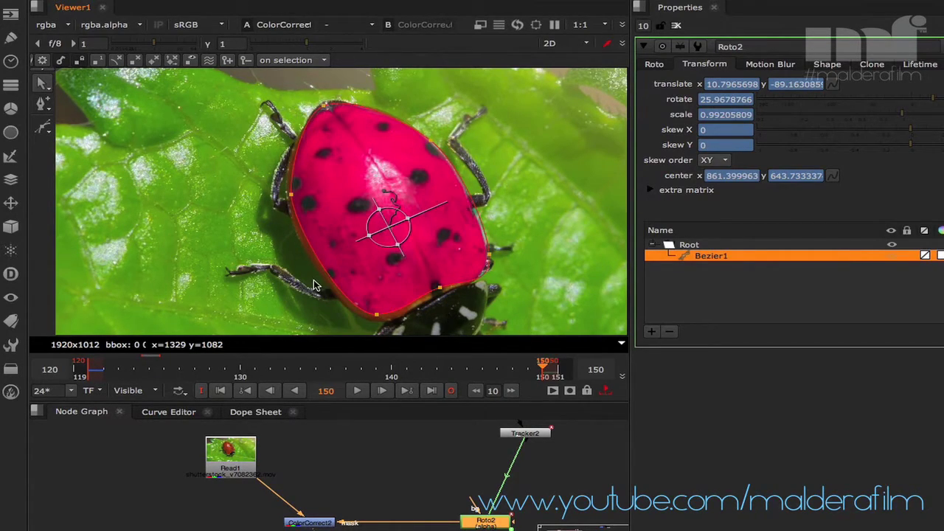
- Refine Bezier1 at frame 150 by moving the two points at the head edge and the left-side point onto the shell's outline
left_click_drag(311, 279, 468, 338)
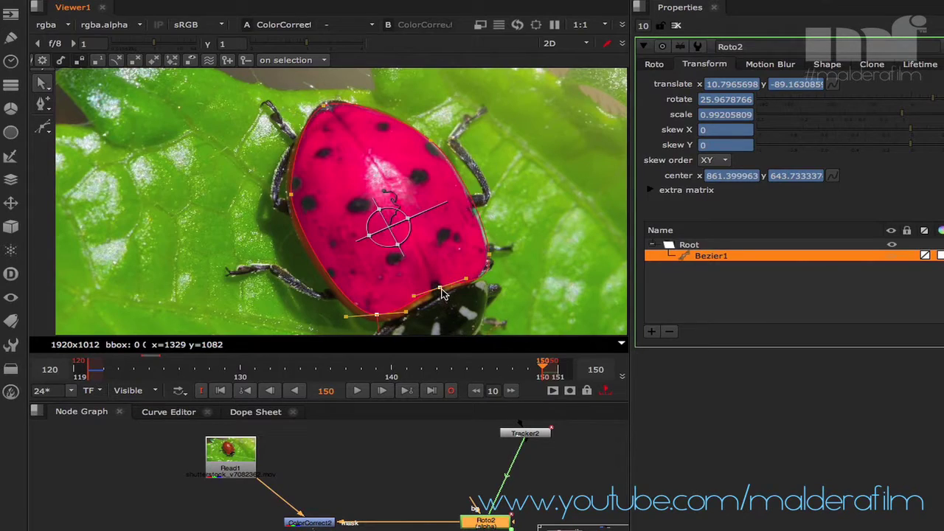
left_click_drag(441, 293, 445, 300)
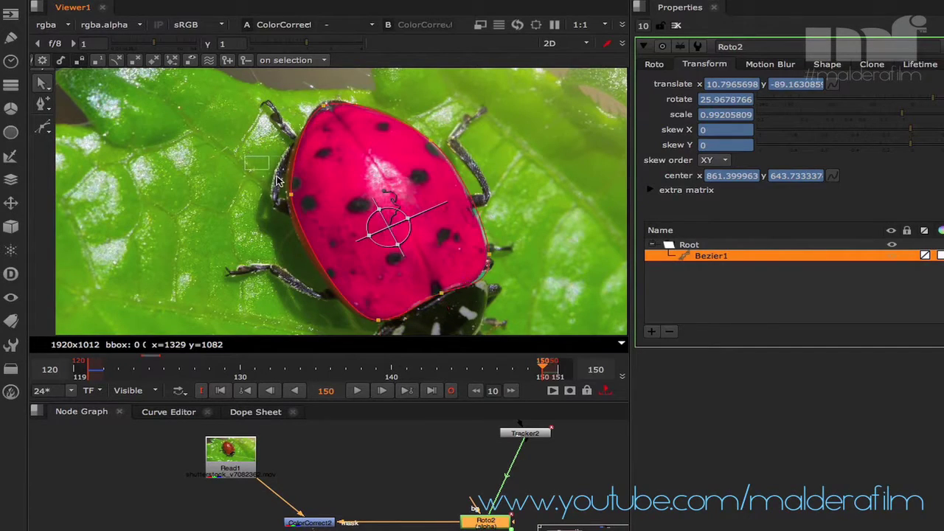
left_click_drag(245, 155, 331, 266)
left_click_drag(291, 197, 285, 203)
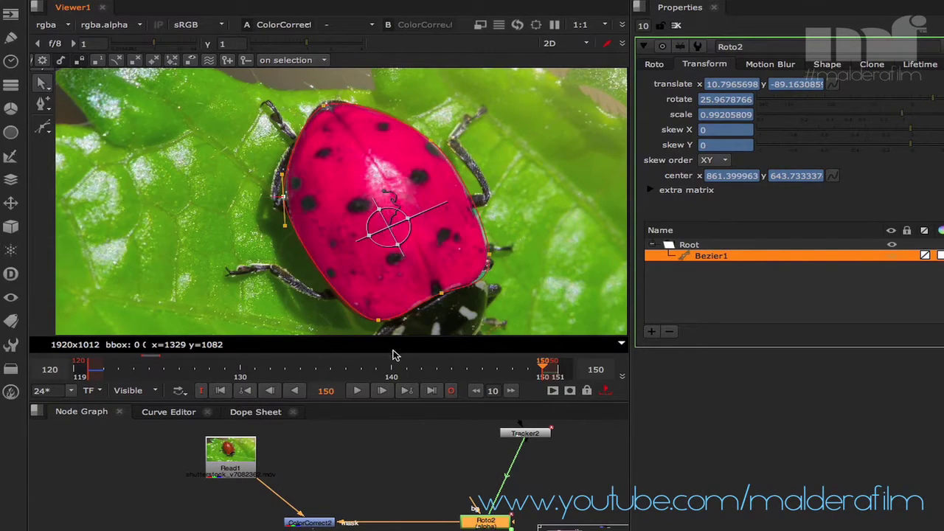
left_click(379, 320)
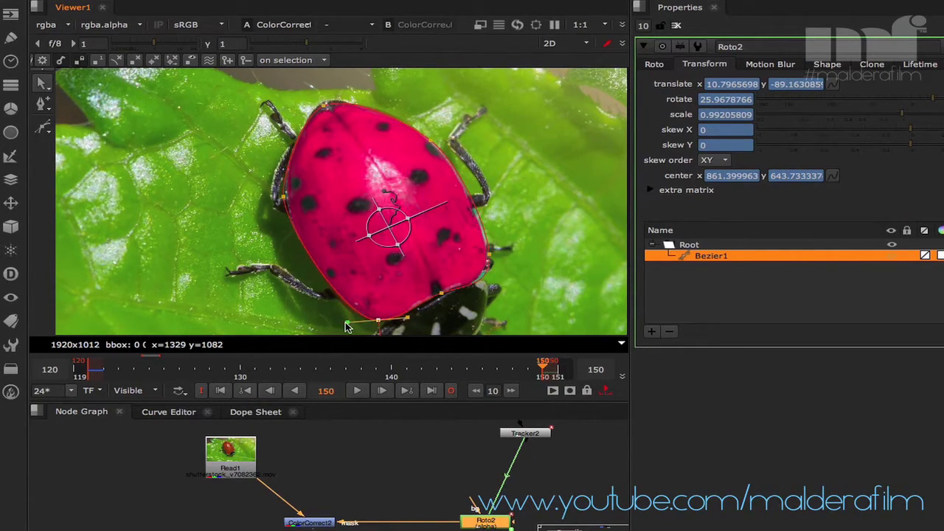
left_click_drag(347, 322, 348, 327)
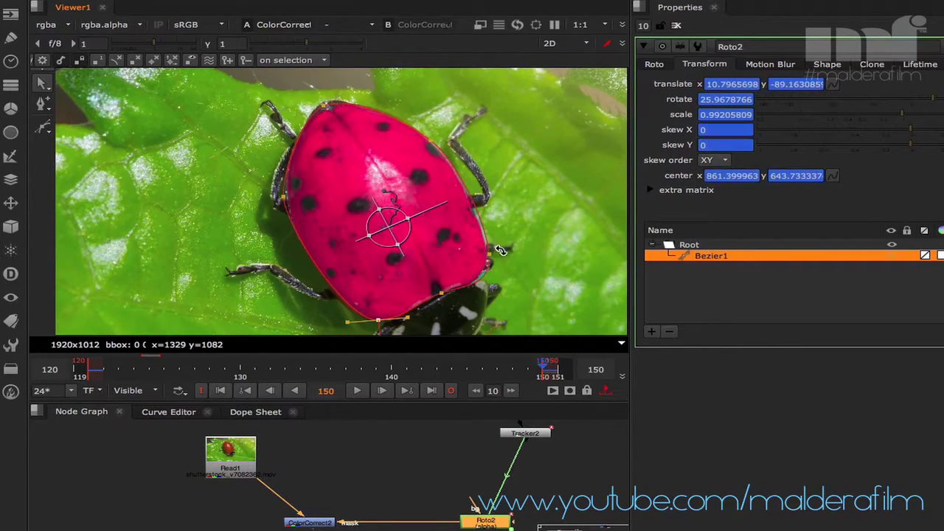
left_click(520, 273)
left_click(284, 200)
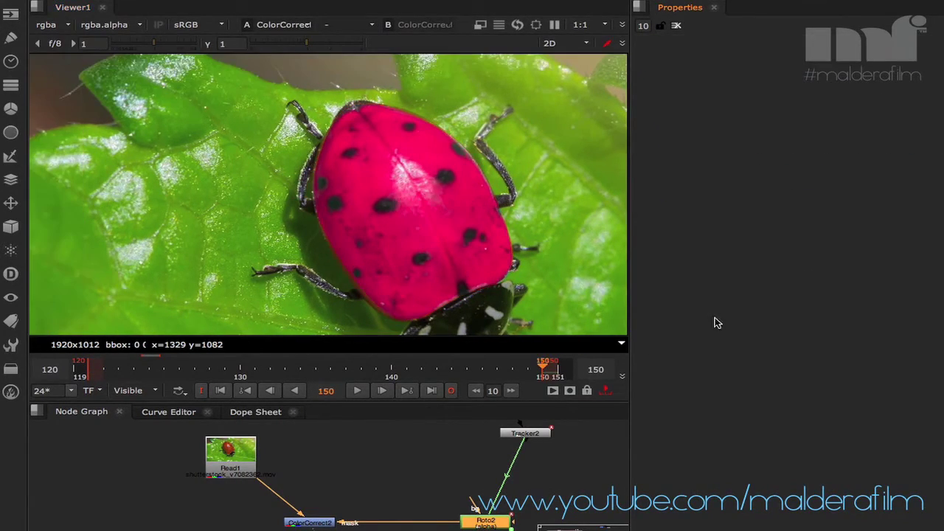
- Scrub back through the early frames and, at frame 126, shift all of Bezier1's points in Roto2 to fit the shell
left_click(411, 376)
left_click_drag(411, 376, 134, 372)
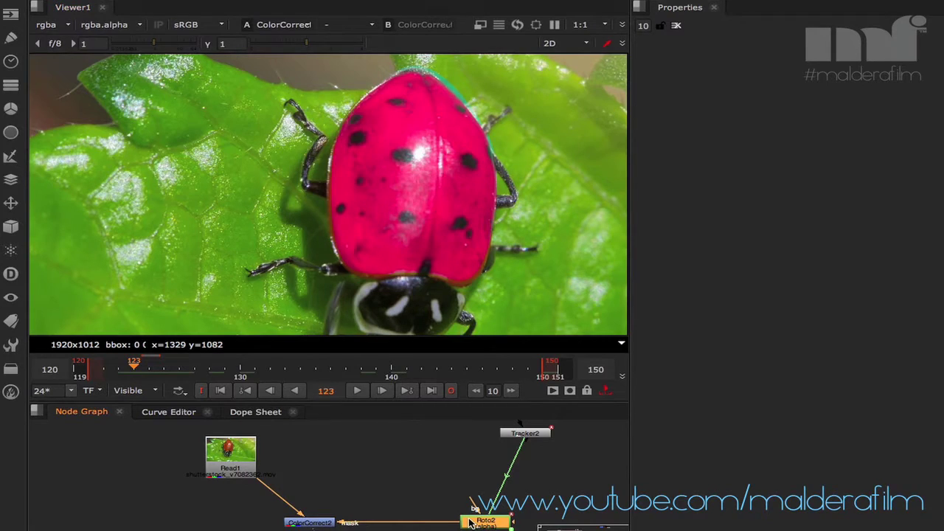
double_click(471, 523)
left_click(327, 228)
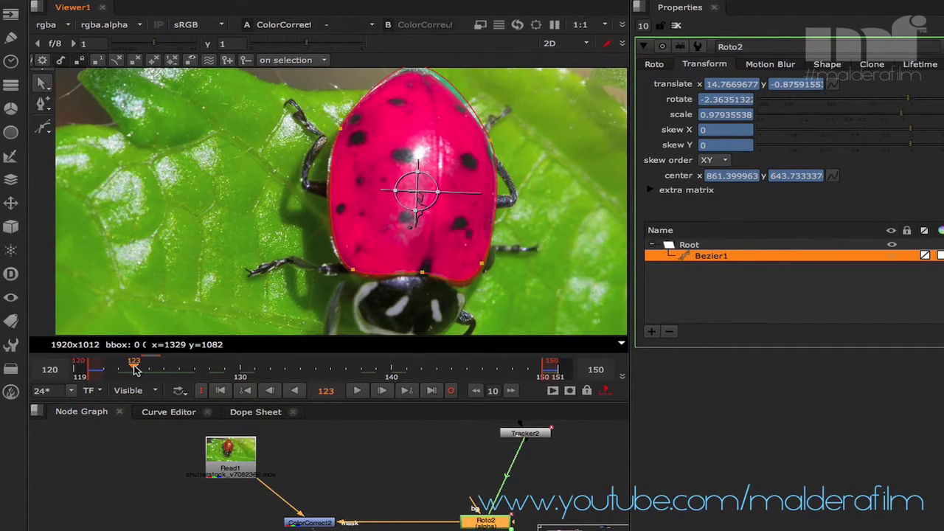
left_click_drag(135, 369, 186, 385)
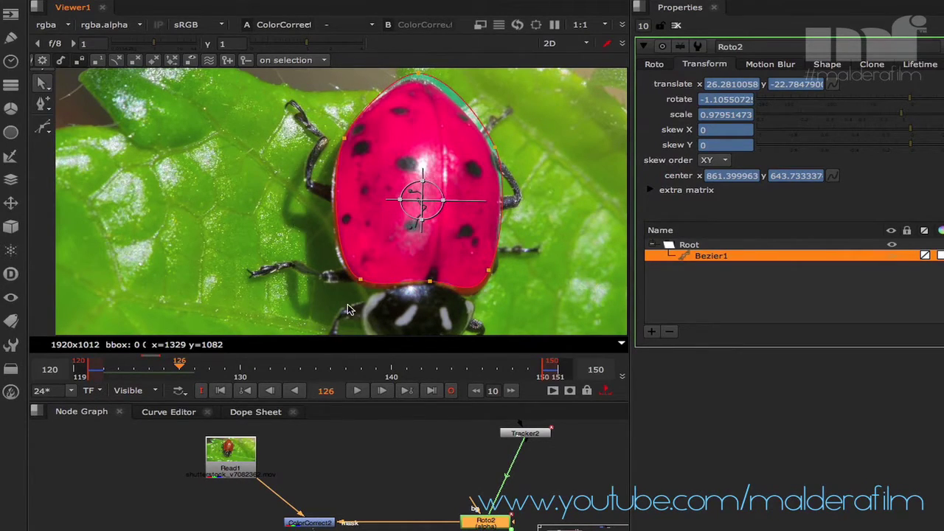
left_click_drag(349, 309, 542, 53)
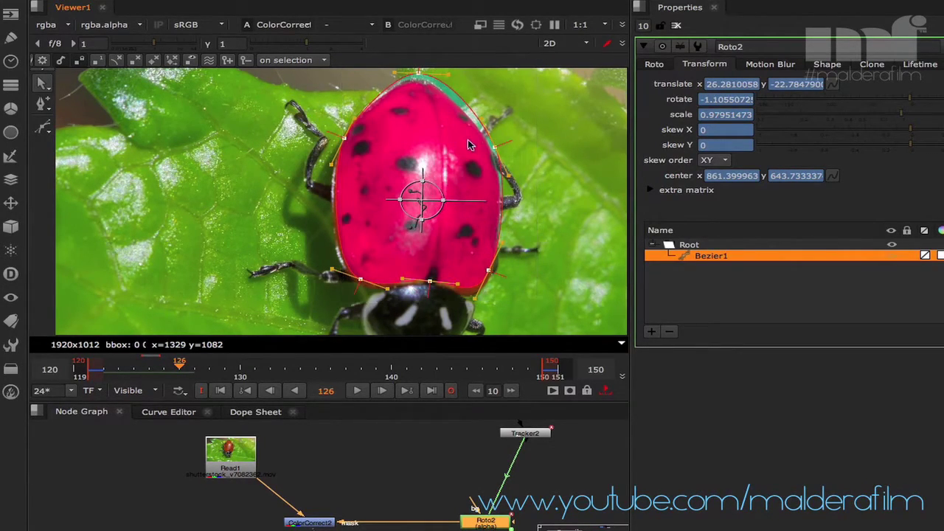
left_click_drag(496, 150, 494, 157)
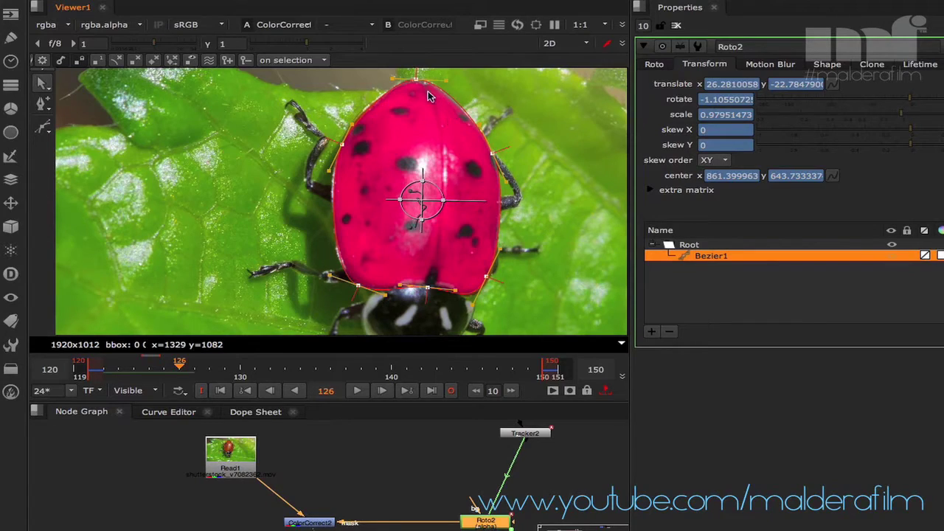
left_click(472, 89)
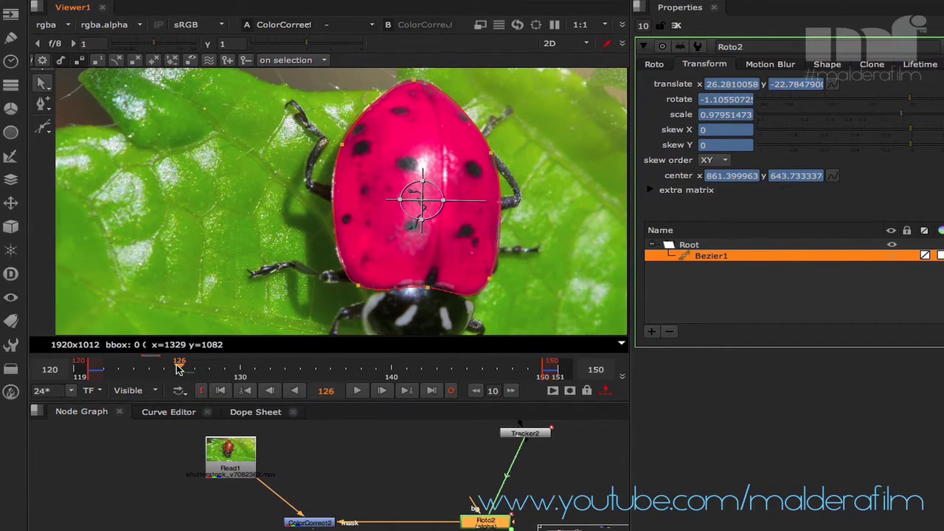
- Return to frame 120 and review the recoloured shell's playback in an enlarged viewer
left_click_drag(180, 365, 88, 373)
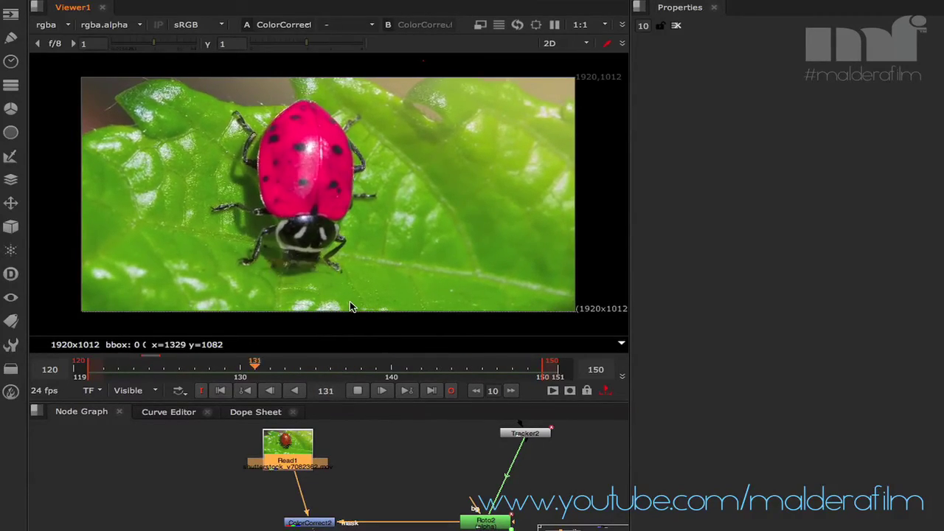
key("space")
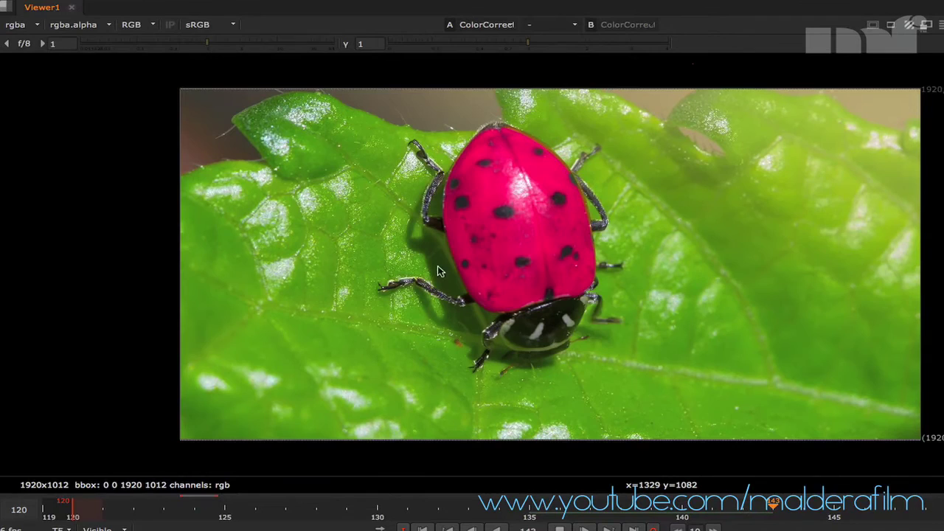